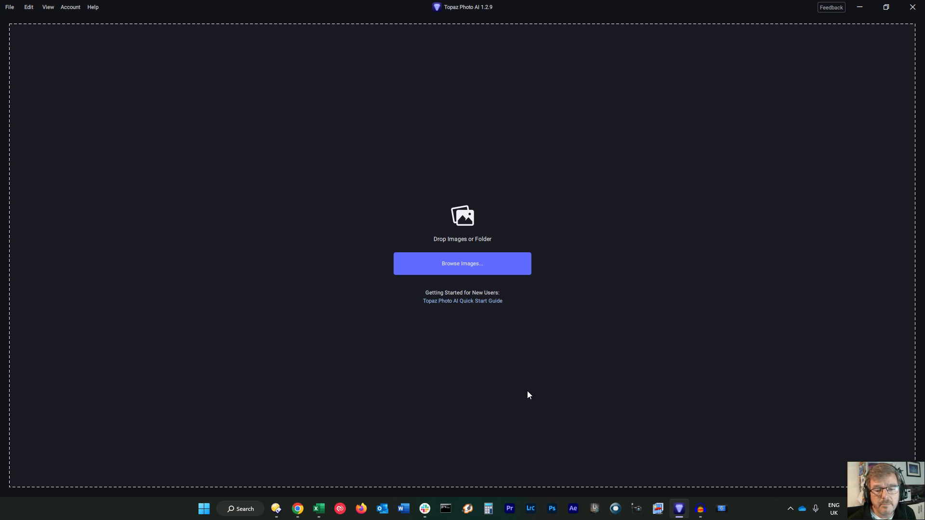
View the scanned ship photo in the image viewer and close it again.
{"action": "mouse_move", "coordinate": [276, 508]}
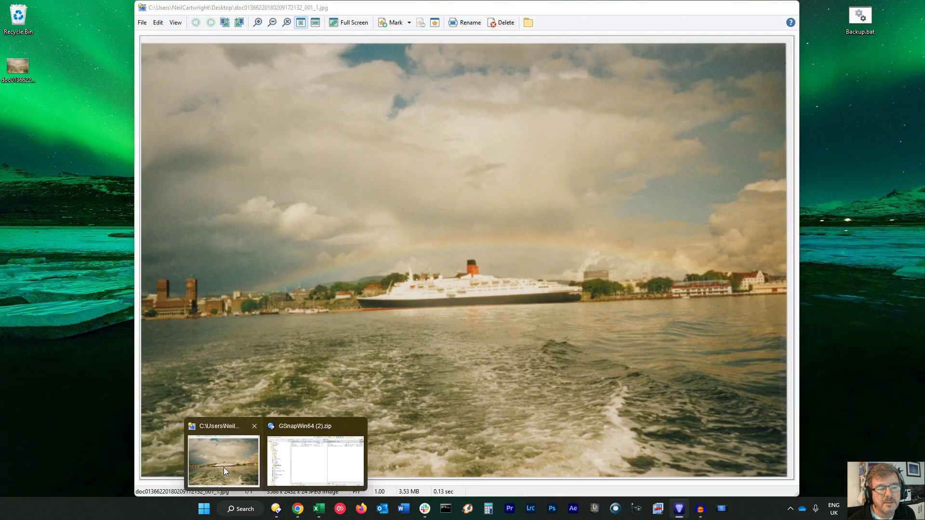
{"action": "left_click", "coordinate": [224, 467]}
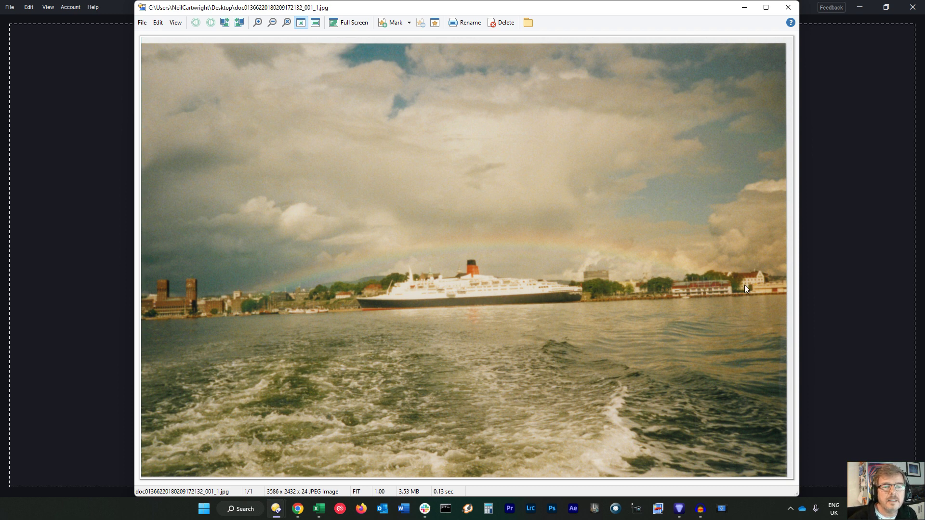
{"action": "key", "text": "Escape"}
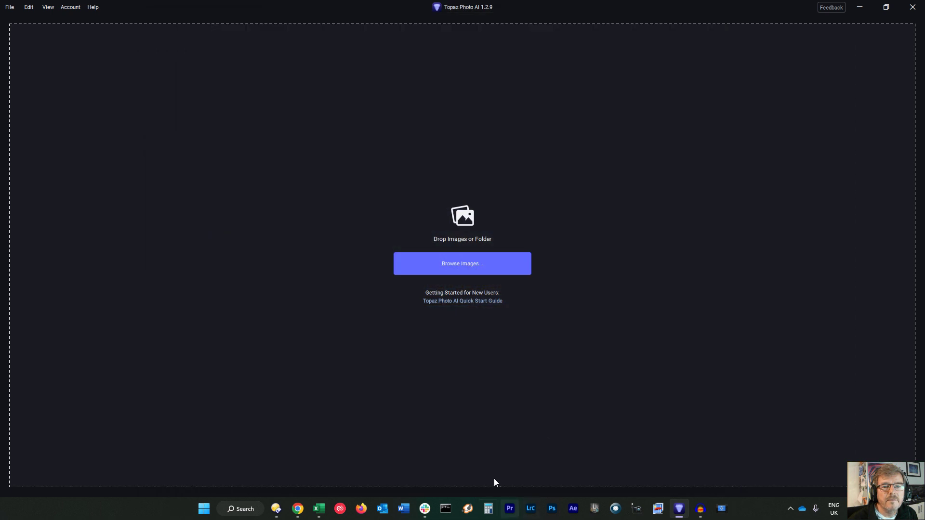
{"action": "left_click", "coordinate": [479, 271]}
{"action": "double_click", "coordinate": [179, 95]}
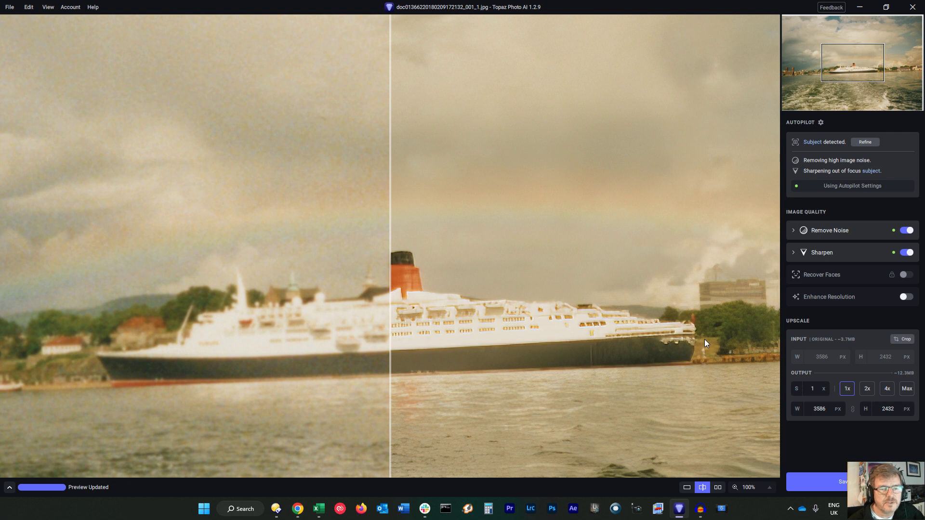
Compare the original and enhanced ship photo in split view, at 100% and fitted to the window.
{"action": "left_click_drag", "start_coordinate": [389, 429], "coordinate": [314, 449]}
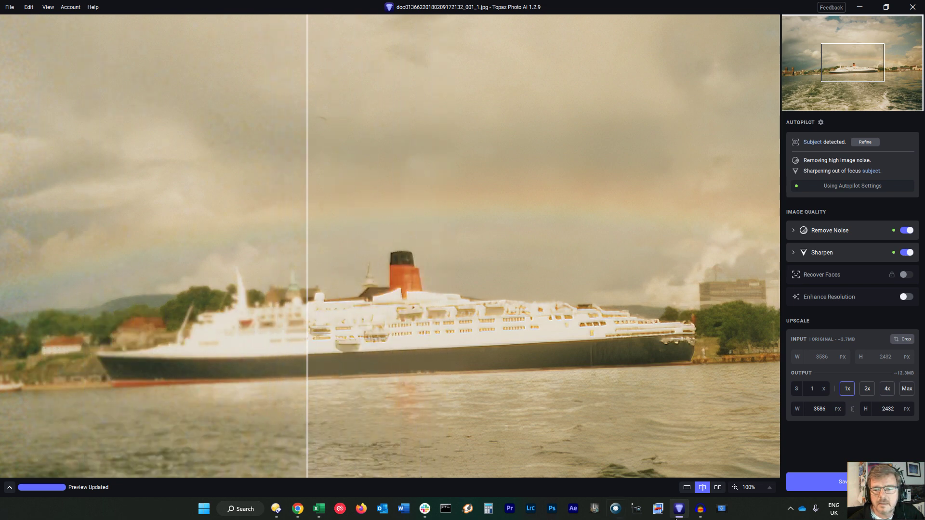
{"action": "left_click", "coordinate": [766, 487]}
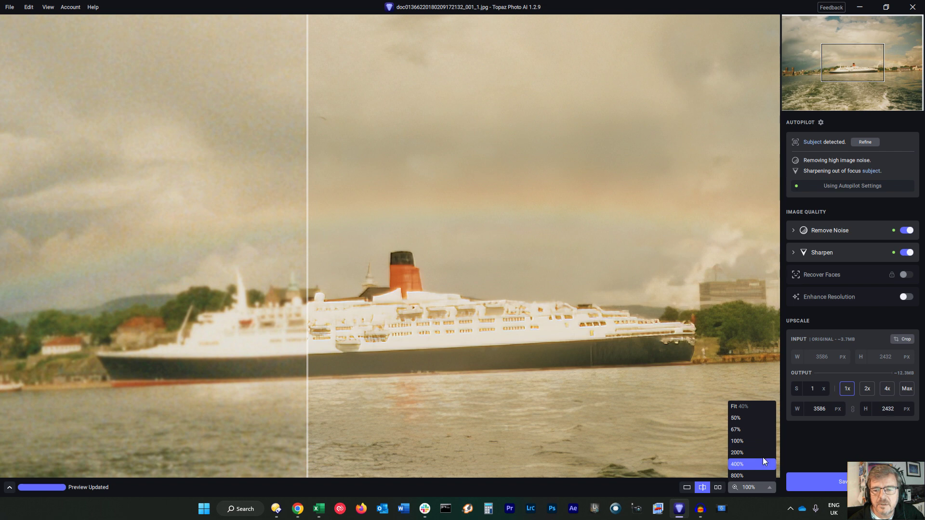
{"action": "left_click", "coordinate": [746, 408]}
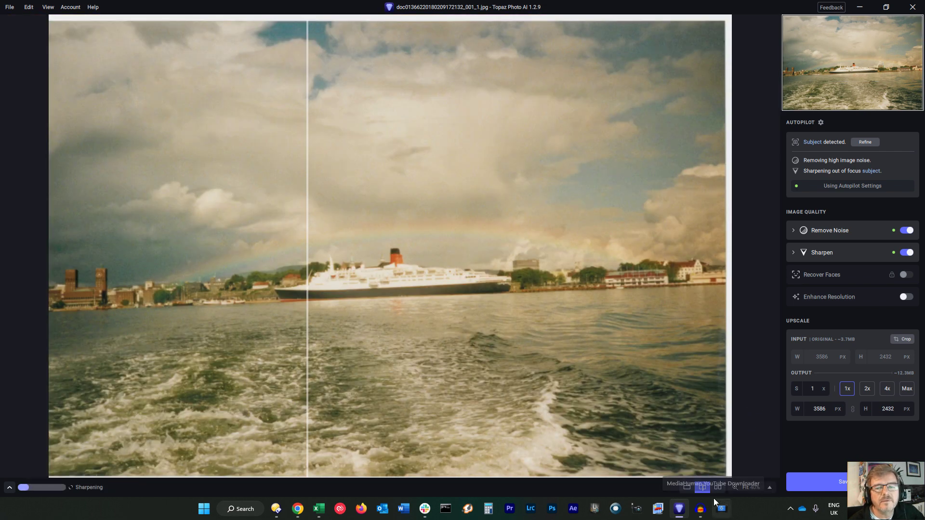
{"action": "left_click_drag", "start_coordinate": [343, 376], "coordinate": [481, 375]}
{"action": "left_click_drag", "start_coordinate": [490, 323], "coordinate": [468, 396]}
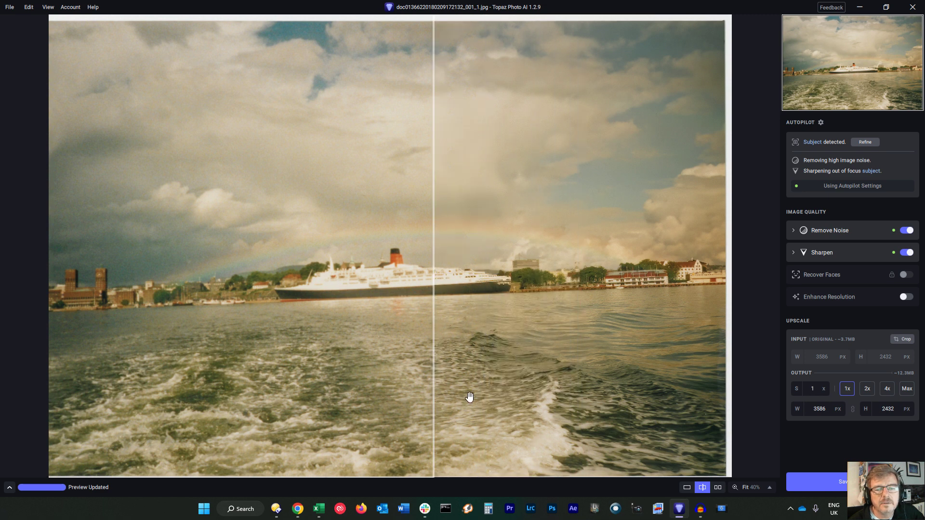
{"action": "left_click_drag", "start_coordinate": [434, 433], "coordinate": [202, 368]}
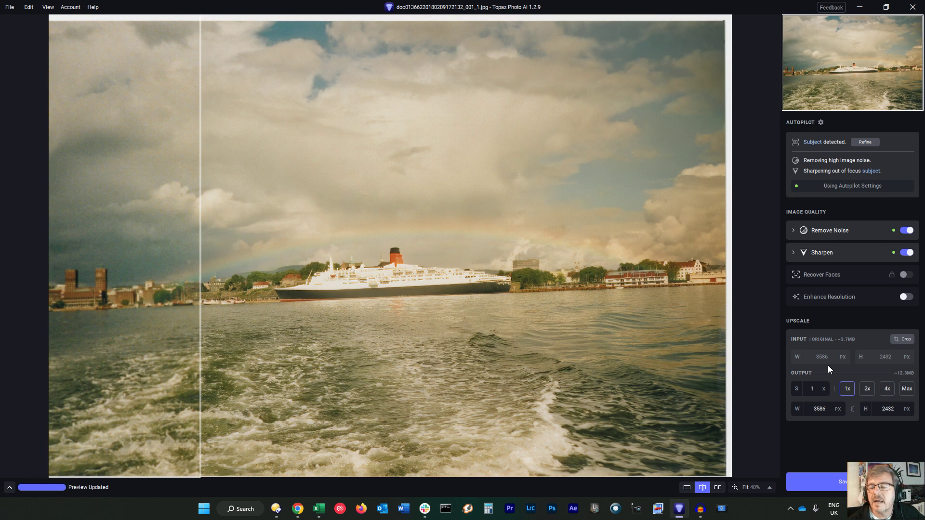
Try the 2x upscale on the output and return it to 1x.
{"action": "left_click", "coordinate": [867, 389]}
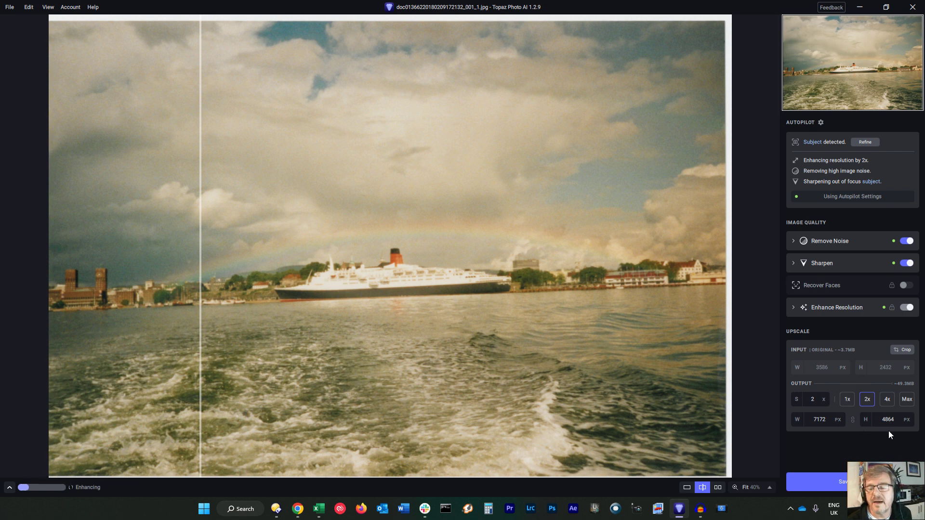
{"action": "left_click", "coordinate": [846, 400]}
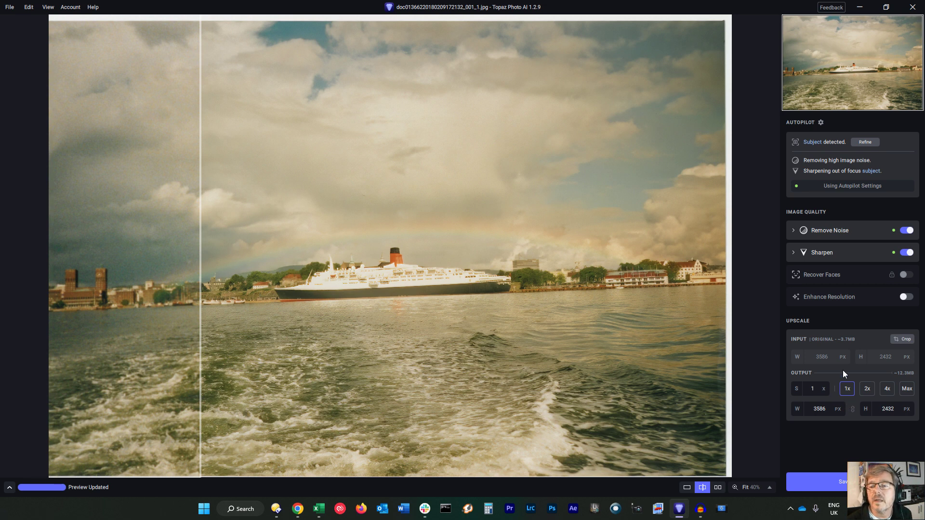
Show the Remove Noise settings and compare the noise and sharpness before and after across the whole photo.
{"action": "left_click", "coordinate": [794, 231]}
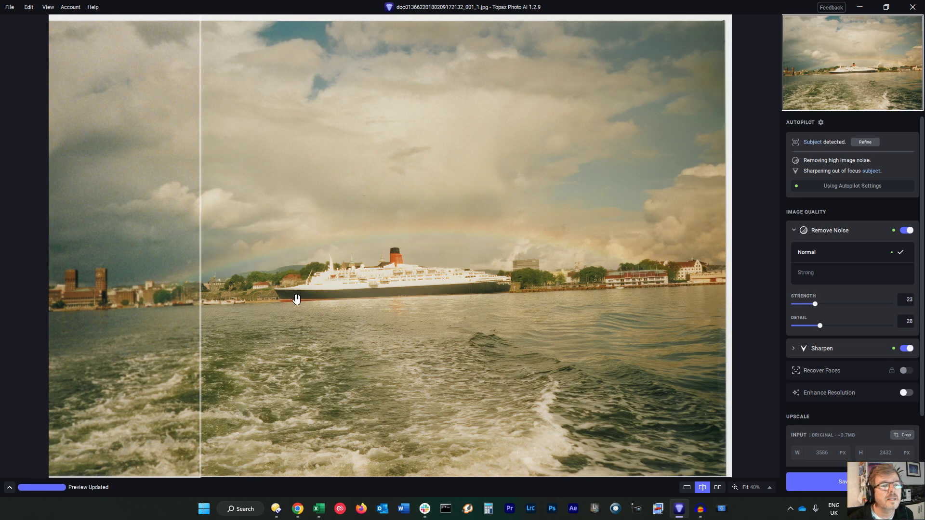
{"action": "left_click_drag", "start_coordinate": [200, 317], "coordinate": [182, 337]}
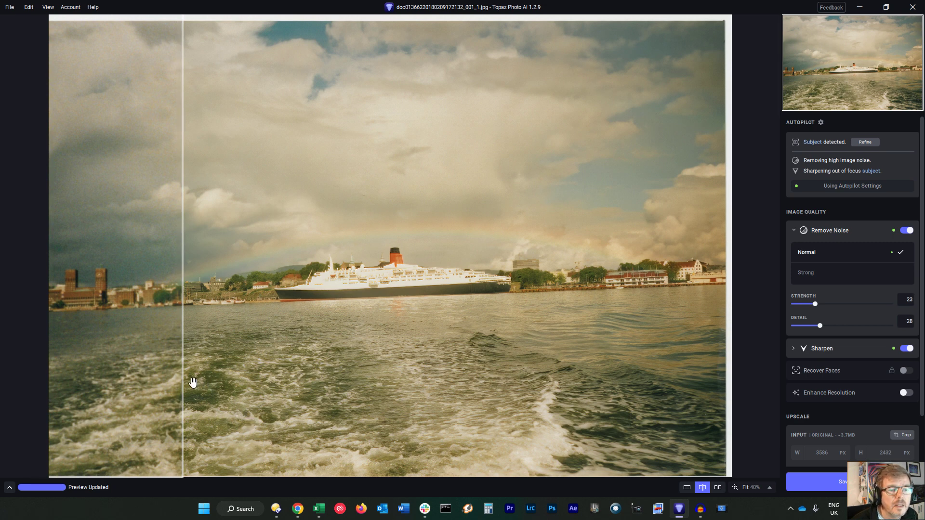
{"action": "left_click_drag", "start_coordinate": [183, 384], "coordinate": [630, 450]}
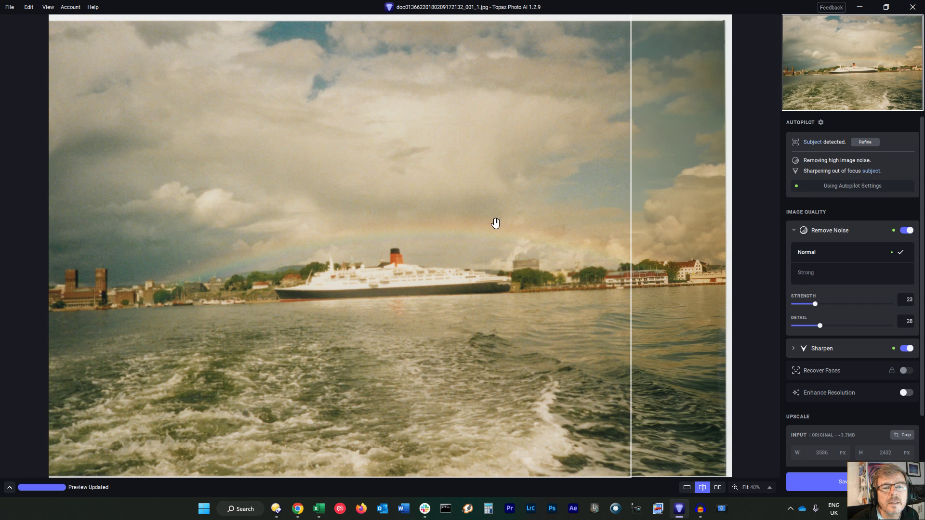
{"action": "left_click_drag", "start_coordinate": [630, 347], "coordinate": [222, 361]}
{"action": "left_click_drag", "start_coordinate": [370, 367], "coordinate": [272, 370]}
{"action": "left_click_drag", "start_coordinate": [334, 383], "coordinate": [166, 384]}
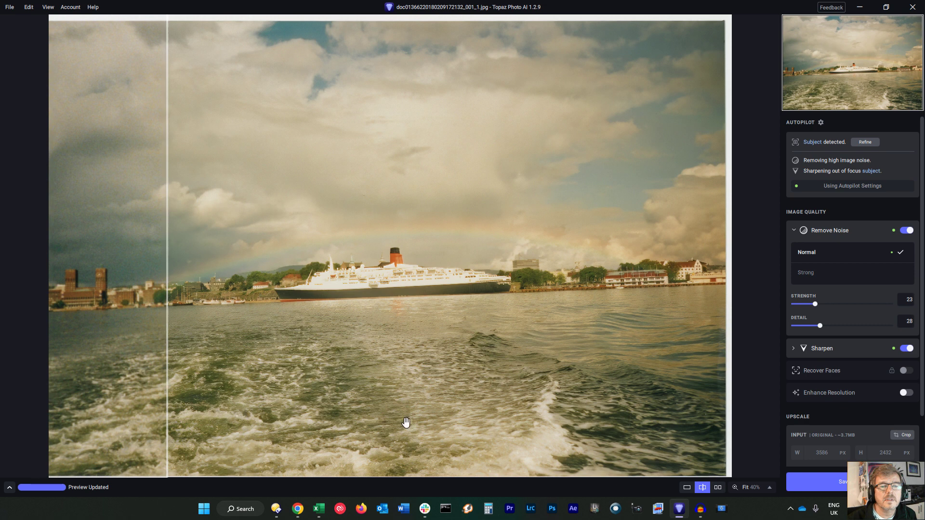
{"action": "left_click_drag", "start_coordinate": [169, 381], "coordinate": [260, 426]}
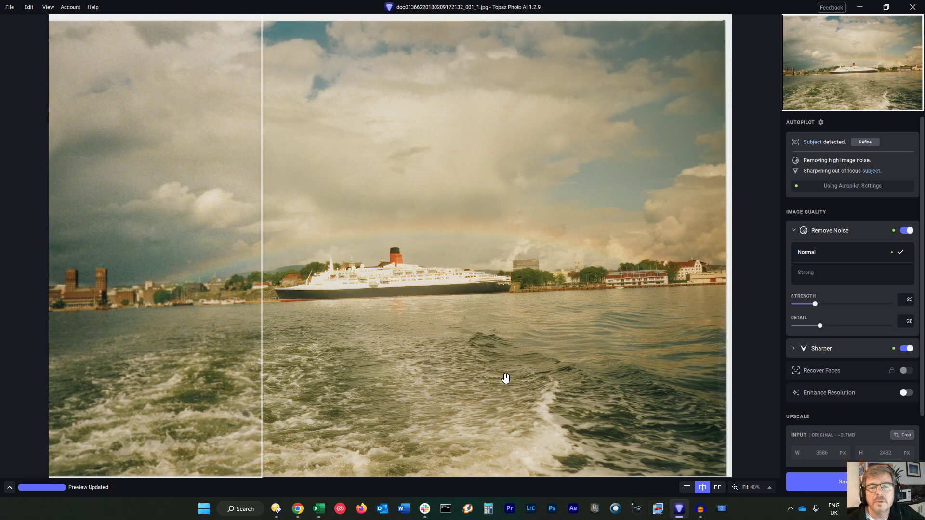
Export the enhanced photo to the original folder with the -topaz suffix and preserved input format, and close Topaz Photo AI.
{"action": "left_click", "coordinate": [813, 480]}
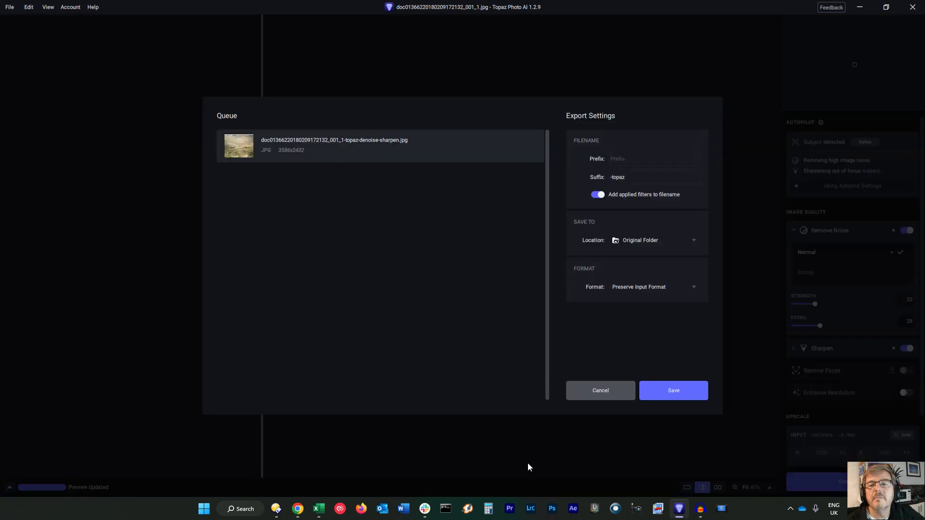
{"action": "left_click", "coordinate": [666, 393]}
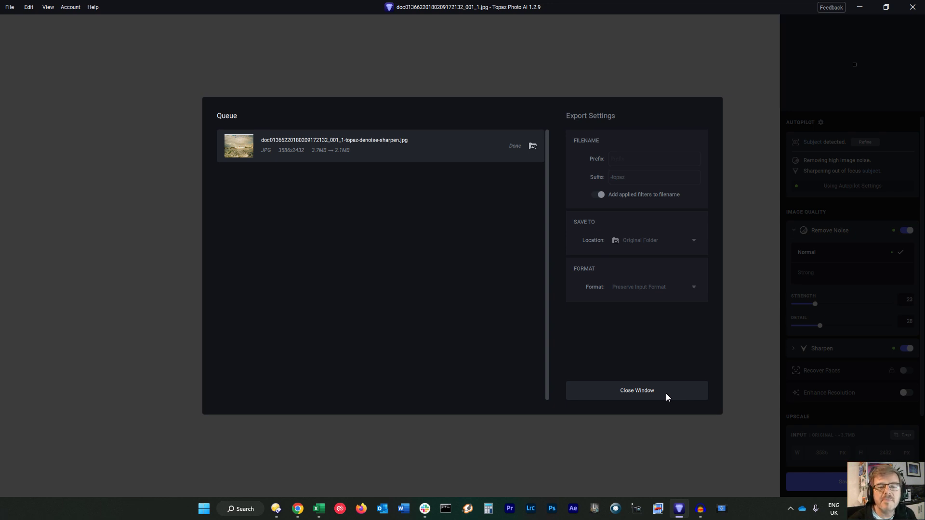
{"action": "left_click", "coordinate": [636, 391]}
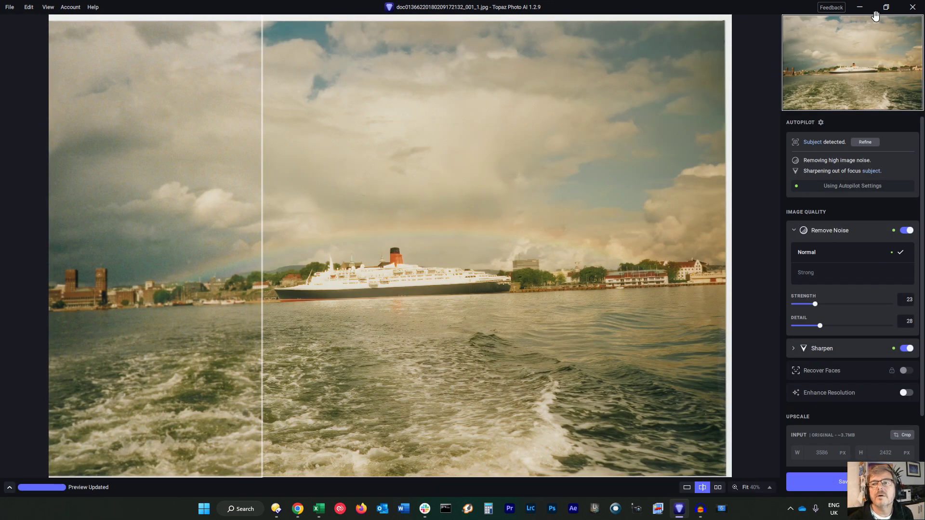
{"action": "left_click", "coordinate": [914, 8]}
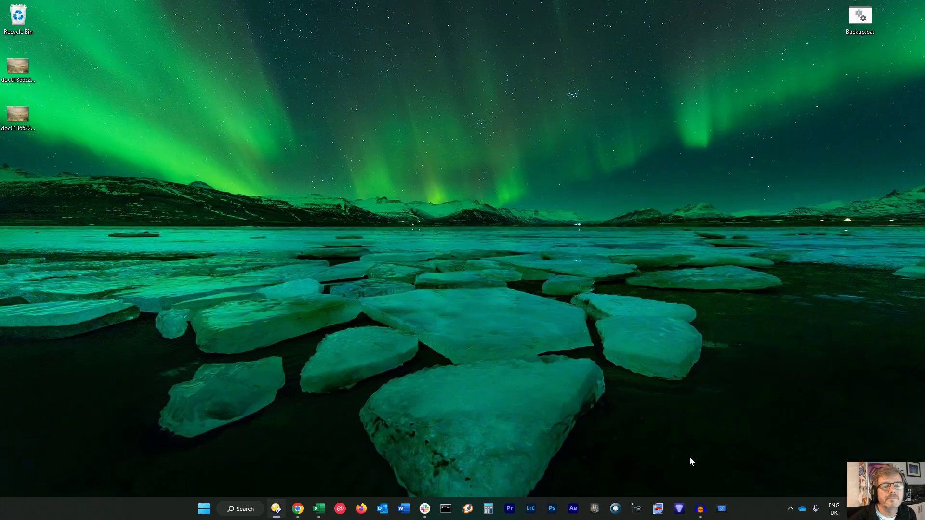
Switch to Lightroom Classic and import the topaz-denoise-sharpen.jpg ship photo from the Desktop into the catalog without moving it.
{"action": "left_click", "coordinate": [532, 506]}
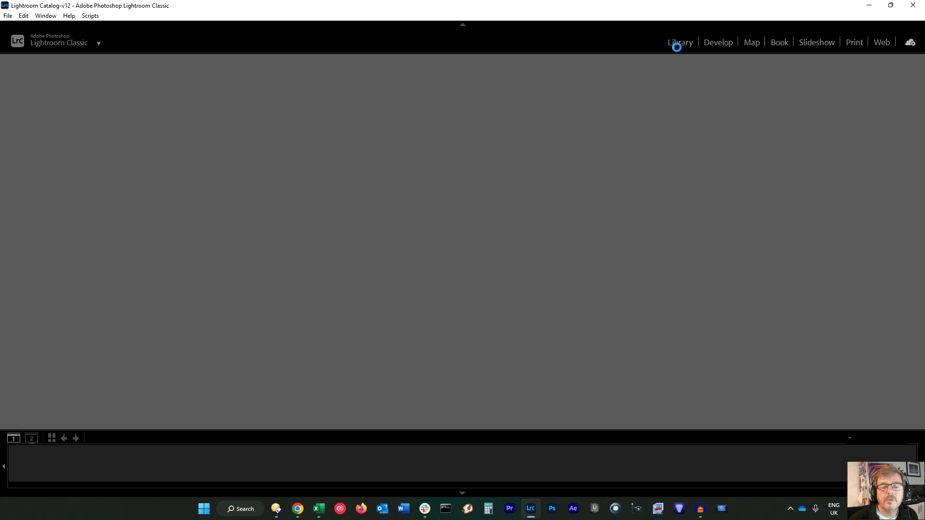
{"action": "left_click", "coordinate": [276, 509]}
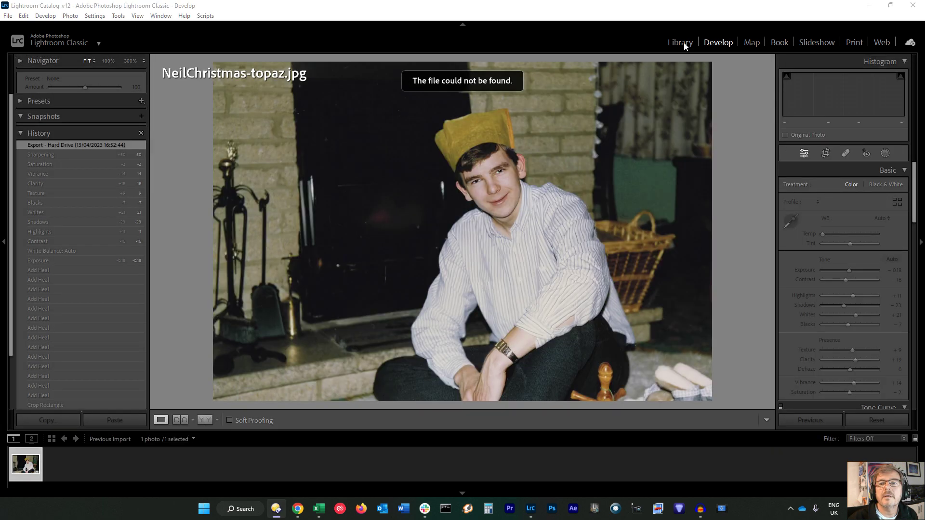
{"action": "left_click", "coordinate": [679, 42]}
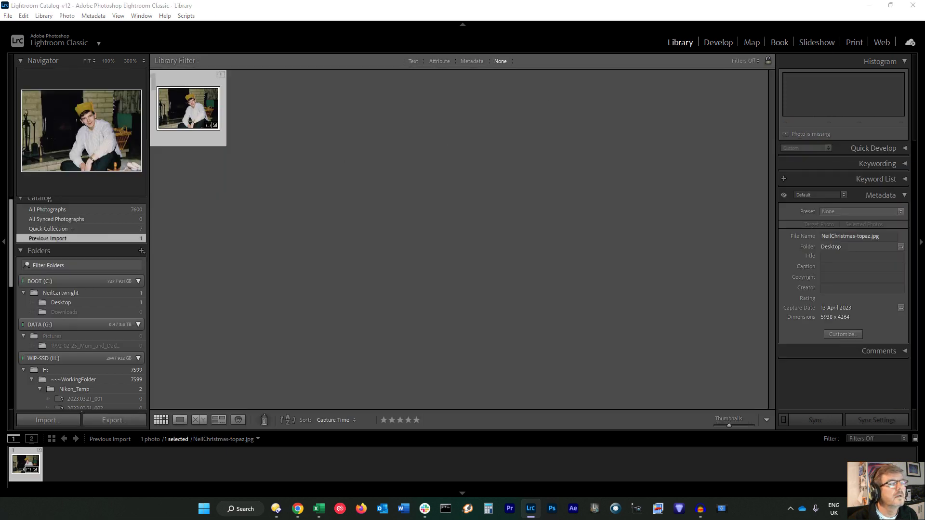
{"action": "key", "text": "ctrl+shift+i"}
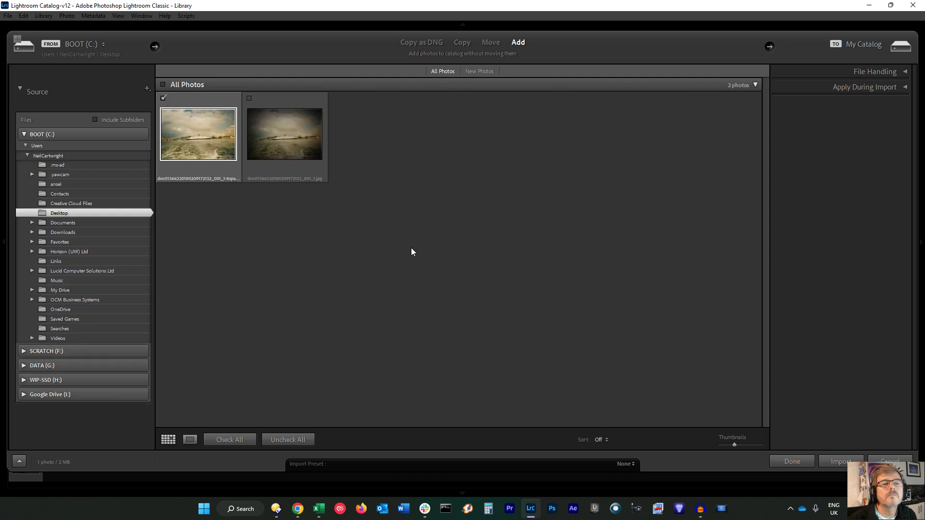
{"action": "left_click", "coordinate": [841, 462]}
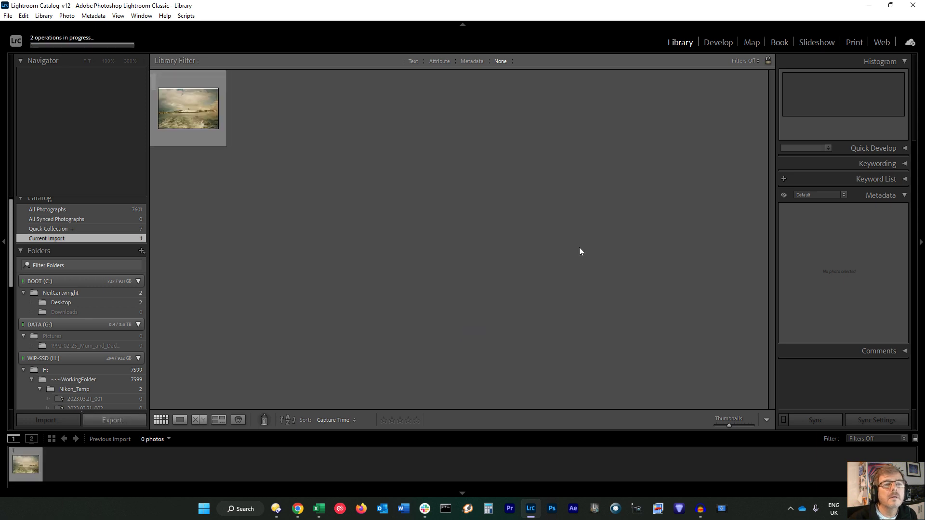
Crop the imported ship photo in the Develop module so the white scan borders on all sides are cut off.
{"action": "left_click", "coordinate": [707, 42]}
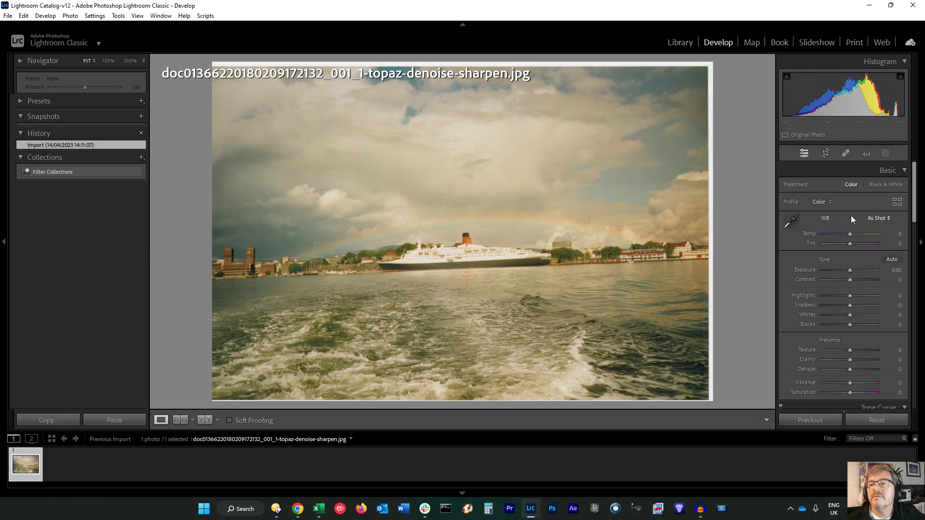
{"action": "left_click", "coordinate": [825, 153]}
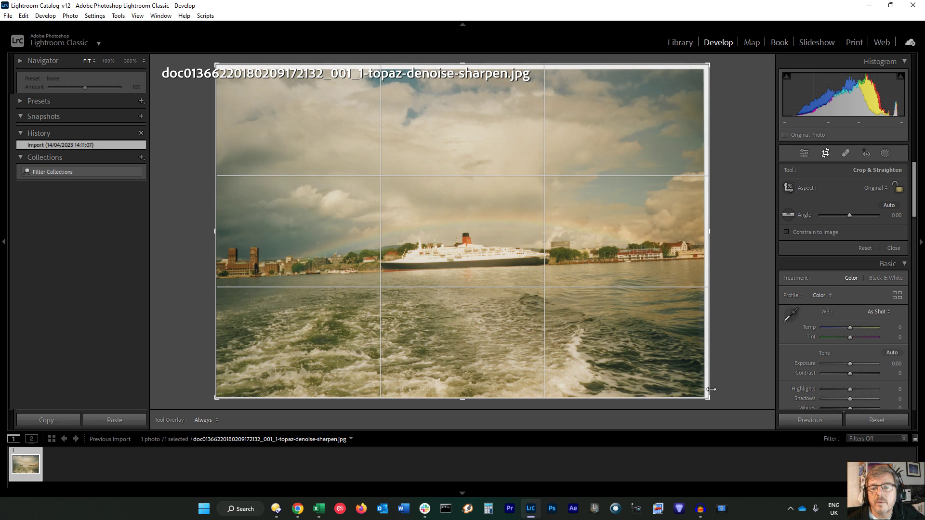
{"action": "left_click_drag", "start_coordinate": [708, 389], "coordinate": [701, 390]}
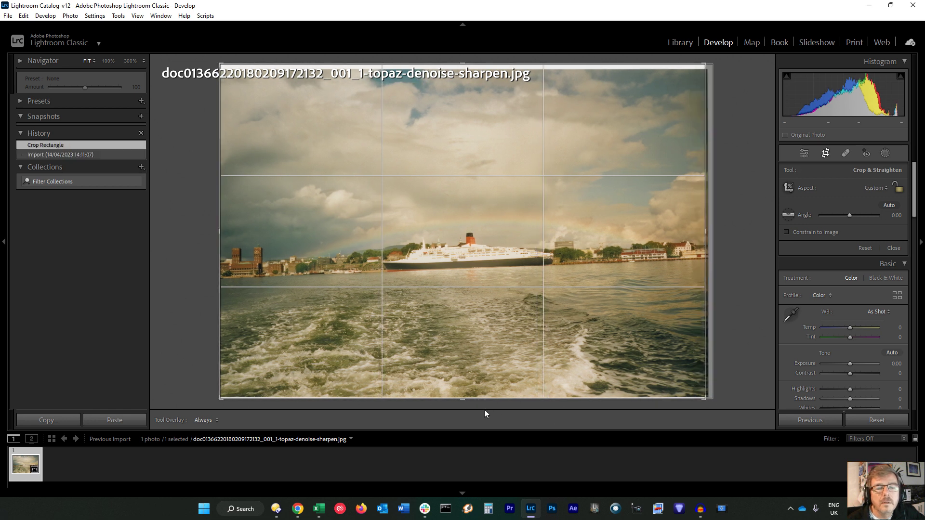
{"action": "left_click_drag", "start_coordinate": [470, 399], "coordinate": [463, 395]}
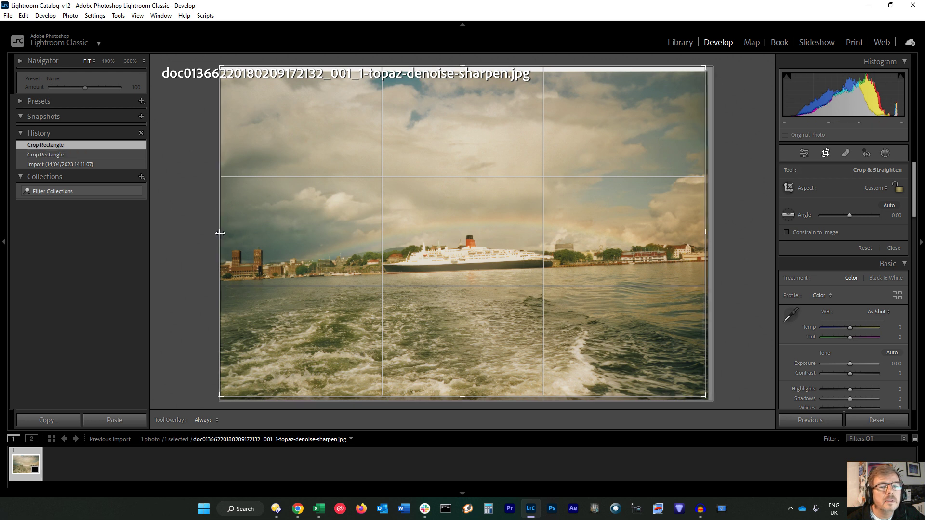
{"action": "left_click_drag", "start_coordinate": [220, 234], "coordinate": [229, 234]}
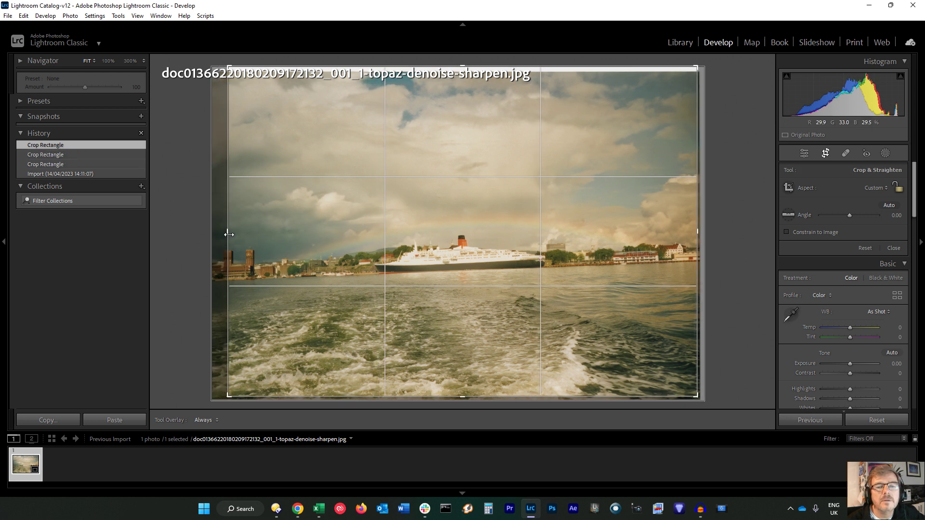
{"action": "mouse_move", "coordinate": [463, 67]}
{"action": "left_mouse_down"}
{"action": "mouse_move", "coordinate": [467, 131]}
{"action": "mouse_move", "coordinate": [477, 73]}
{"action": "left_mouse_up"}
{"action": "left_click_drag", "start_coordinate": [461, 391], "coordinate": [485, 392]}
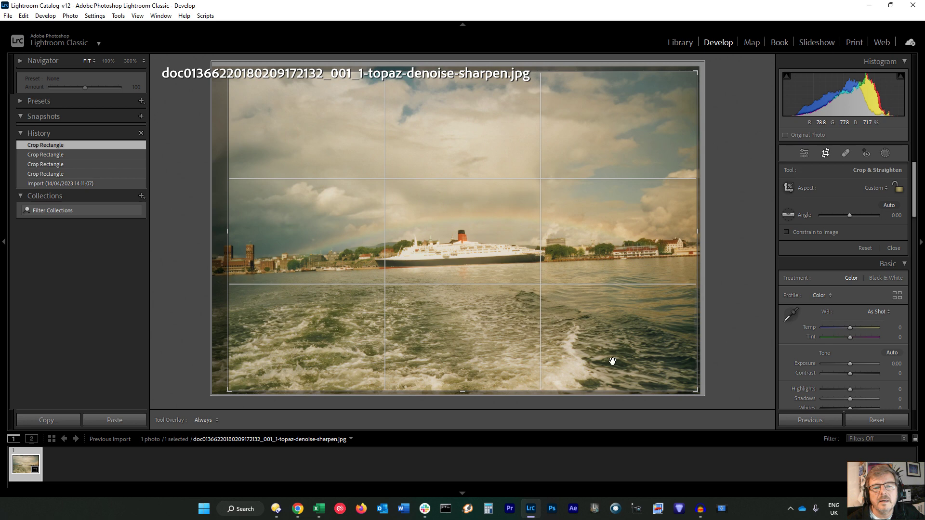
Straighten the horizon by rotating the crop 2.00 degrees and tighten its right, bottom and top edges to exclude the tilted border.
{"action": "left_click_drag", "start_coordinate": [698, 399], "coordinate": [691, 400]}
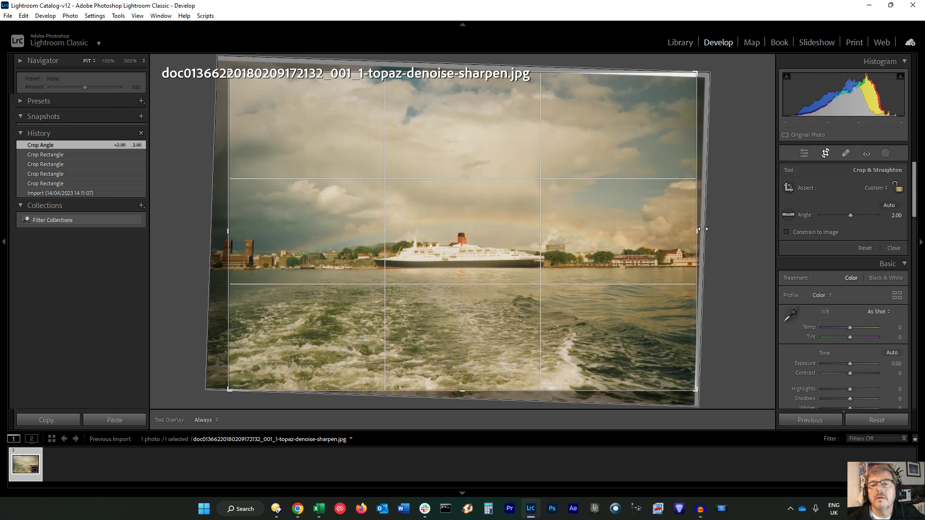
{"action": "left_click_drag", "start_coordinate": [697, 232], "coordinate": [695, 233]}
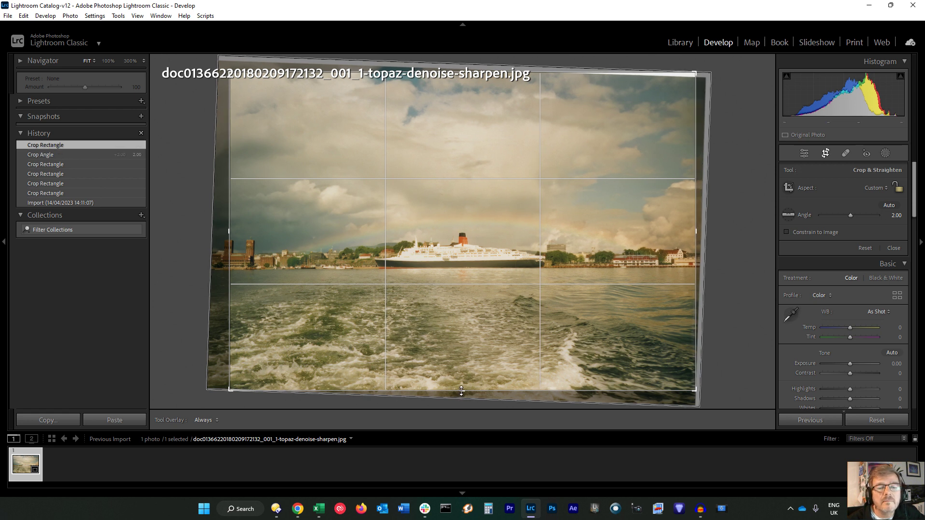
{"action": "left_click_drag", "start_coordinate": [462, 390], "coordinate": [461, 388]}
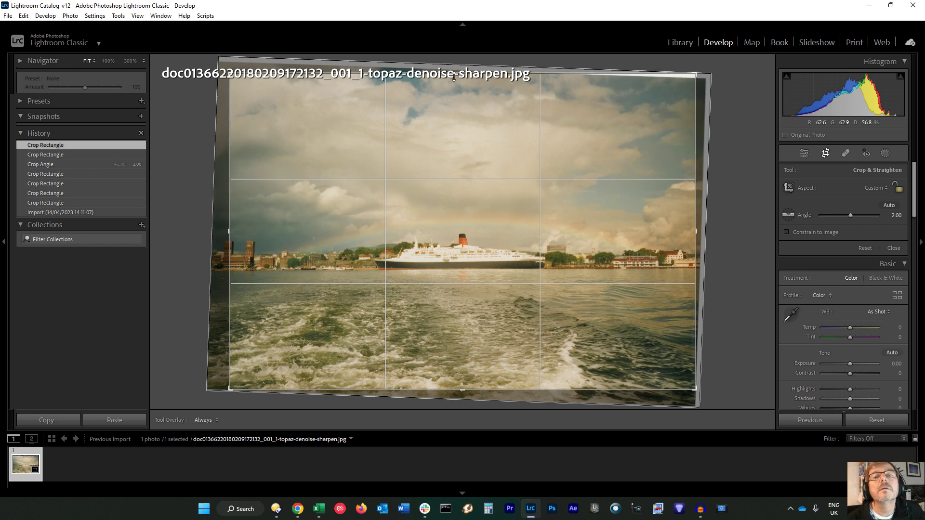
{"action": "left_click_drag", "start_coordinate": [455, 73], "coordinate": [452, 90]}
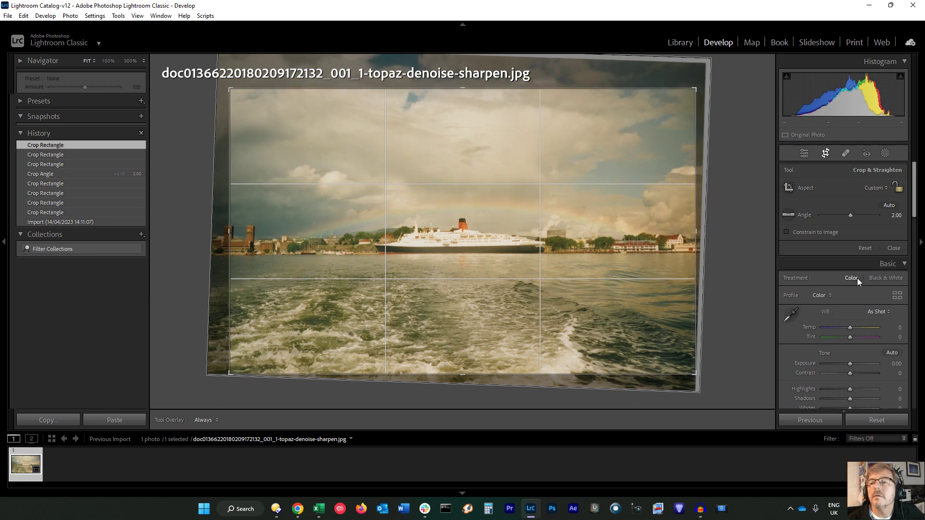
Finish the crop and set the photo's white balance to Auto.
{"action": "left_click", "coordinate": [893, 250]}
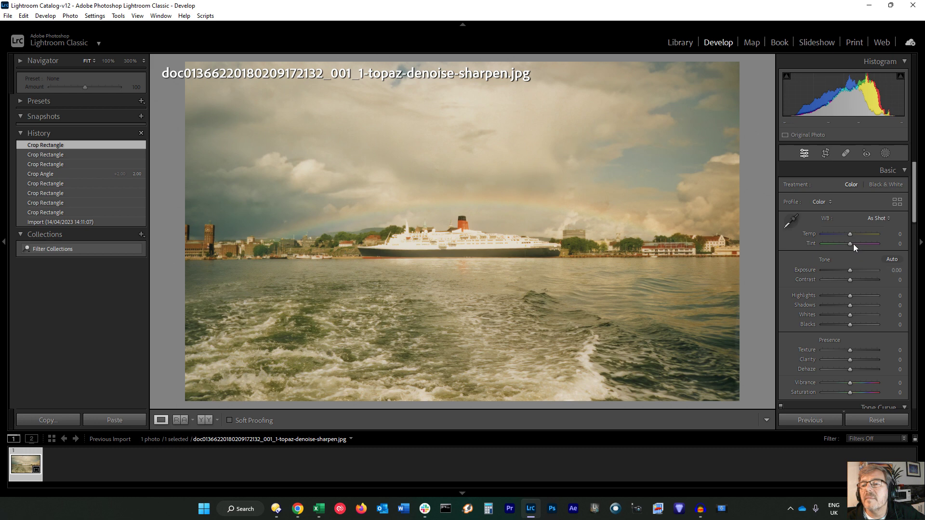
{"action": "left_click", "coordinate": [874, 218]}
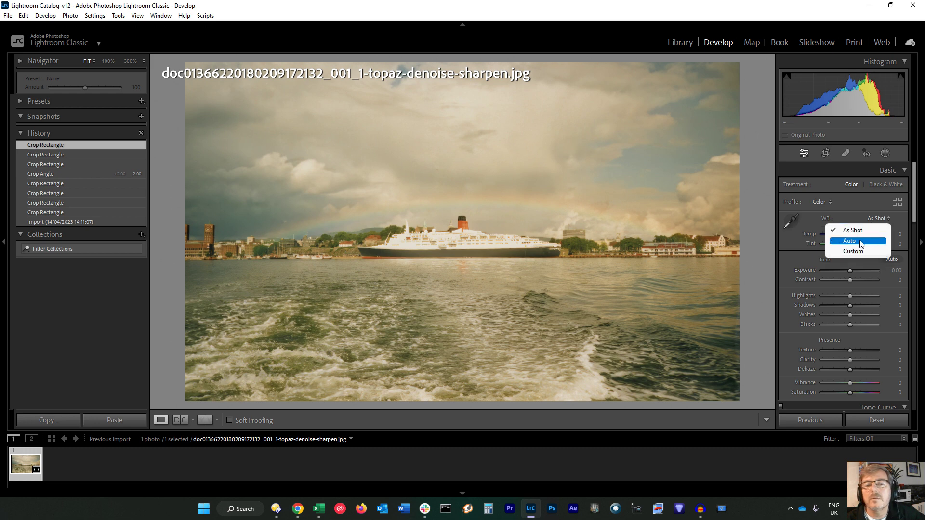
{"action": "left_click", "coordinate": [859, 240]}
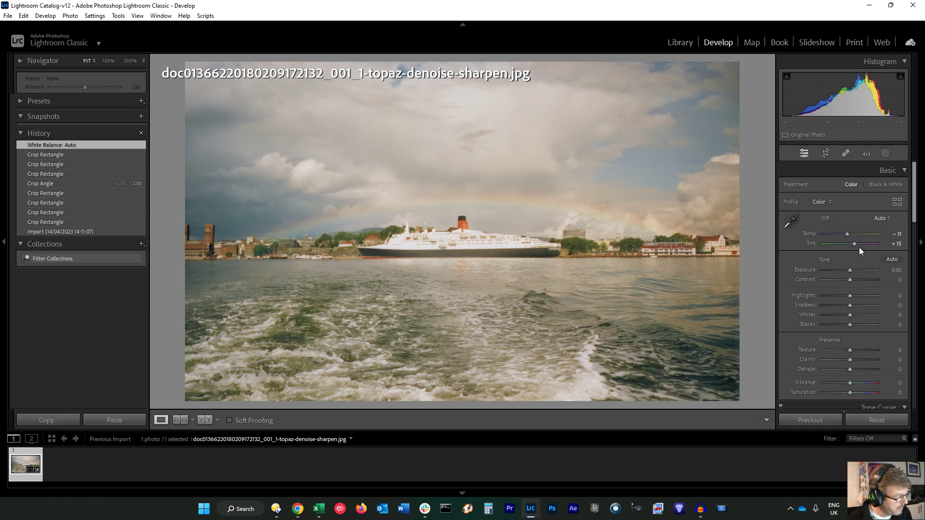
{"action": "key", "text": "ctrl+z"}
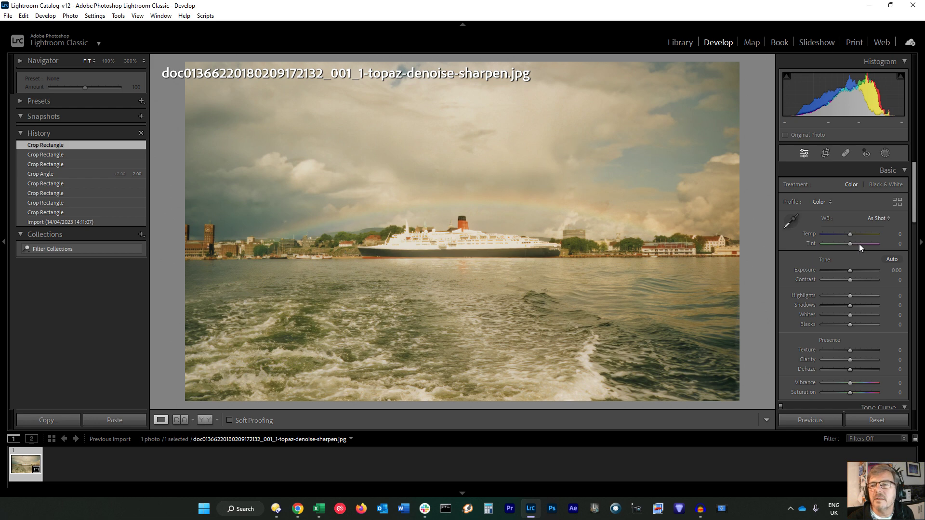
{"action": "left_click", "coordinate": [874, 219]}
{"action": "left_click", "coordinate": [864, 242]}
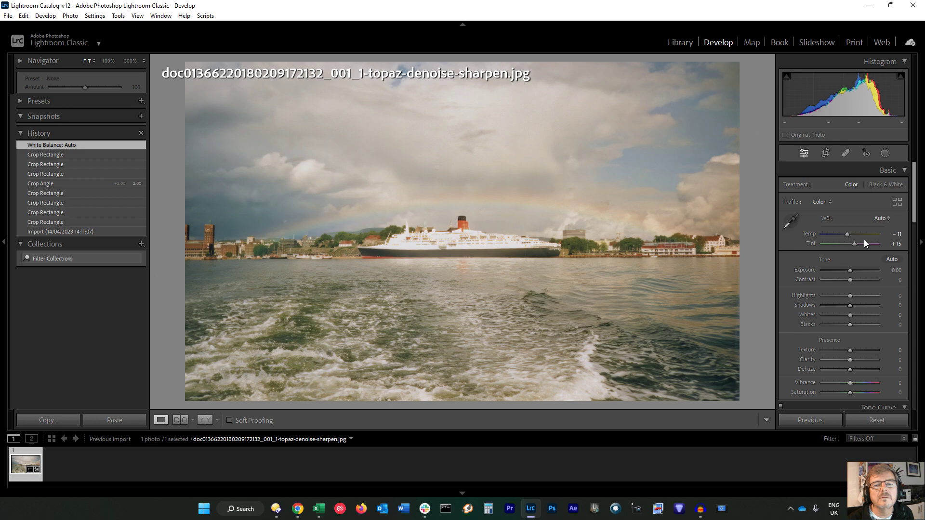
Set Exposure to -0.35, Highlights to -18, Shadows to -12, Blacks to -23, Texture to +30, Clarity to +32 and Vibrance to +11.
{"action": "left_click_drag", "start_coordinate": [851, 271], "coordinate": [845, 328]}
{"action": "scroll", "coordinate": [913, 214], "scroll_direction": "down", "scroll_amount": 1}
{"action": "scroll", "coordinate": [914, 213], "scroll_direction": "down", "scroll_amount": 4}
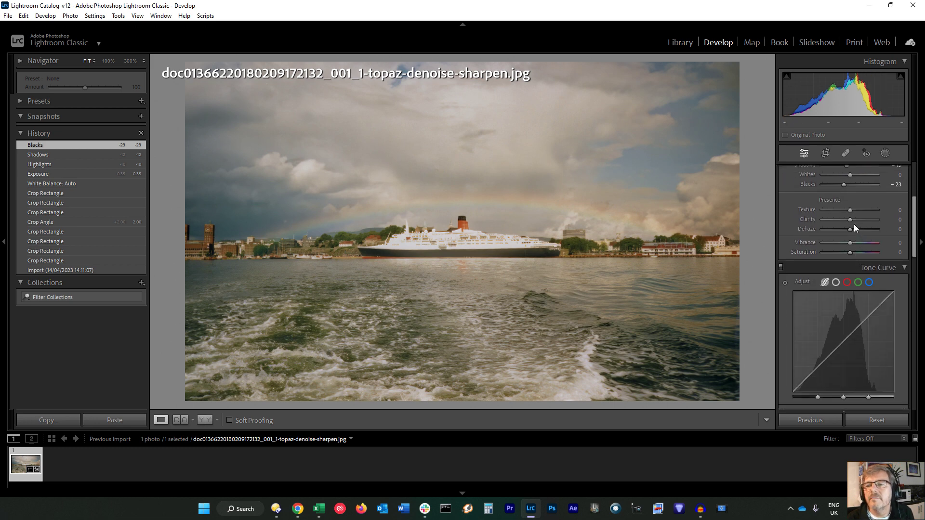
{"action": "left_click_drag", "start_coordinate": [850, 221], "coordinate": [857, 260]}
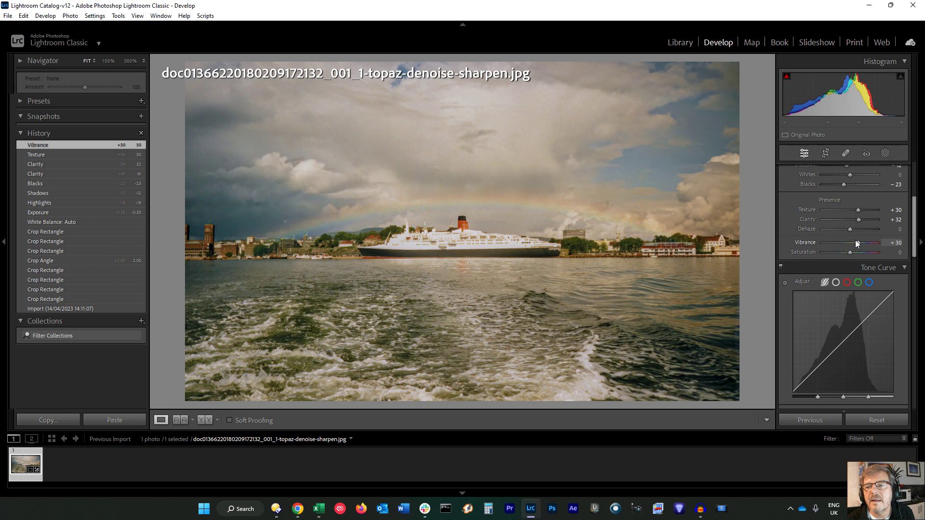
{"action": "left_click_drag", "start_coordinate": [849, 251], "coordinate": [854, 252]}
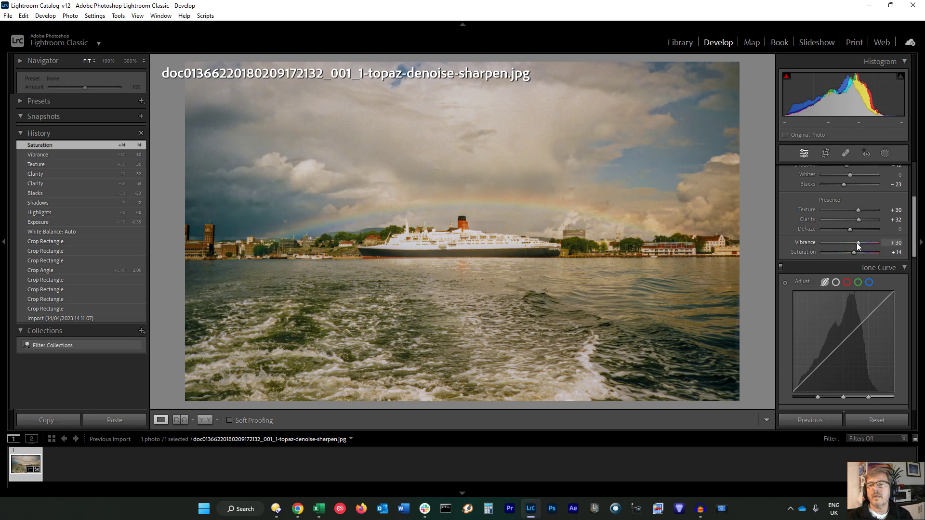
{"action": "mouse_move", "coordinate": [856, 243]}
{"action": "left_mouse_down"}
{"action": "mouse_move", "coordinate": [848, 255]}
{"action": "mouse_move", "coordinate": [852, 242]}
{"action": "left_mouse_up"}
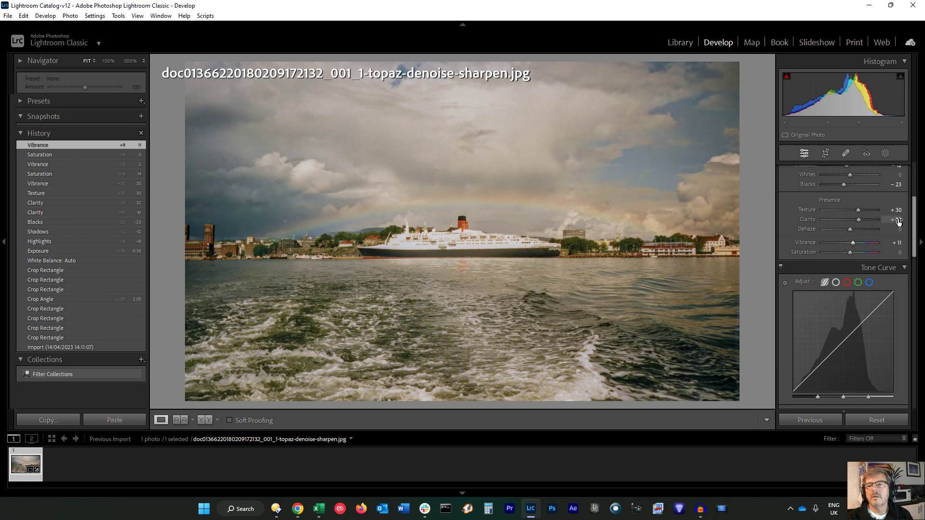
Boost individual colour saturation in HSL, with Red at +18, Orange at +28 and Aqua at +25.
{"action": "left_click_drag", "start_coordinate": [916, 233], "coordinate": [914, 283]}
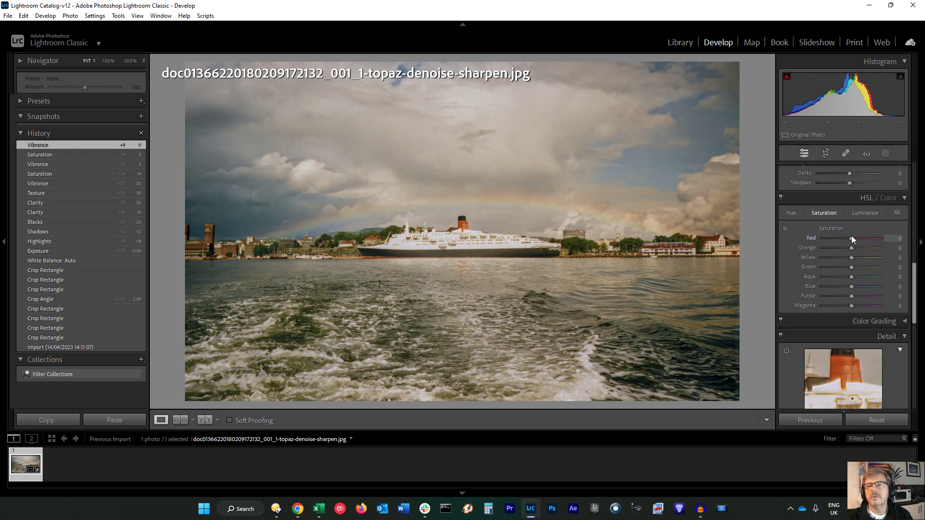
{"action": "left_click_drag", "start_coordinate": [850, 238], "coordinate": [859, 248]}
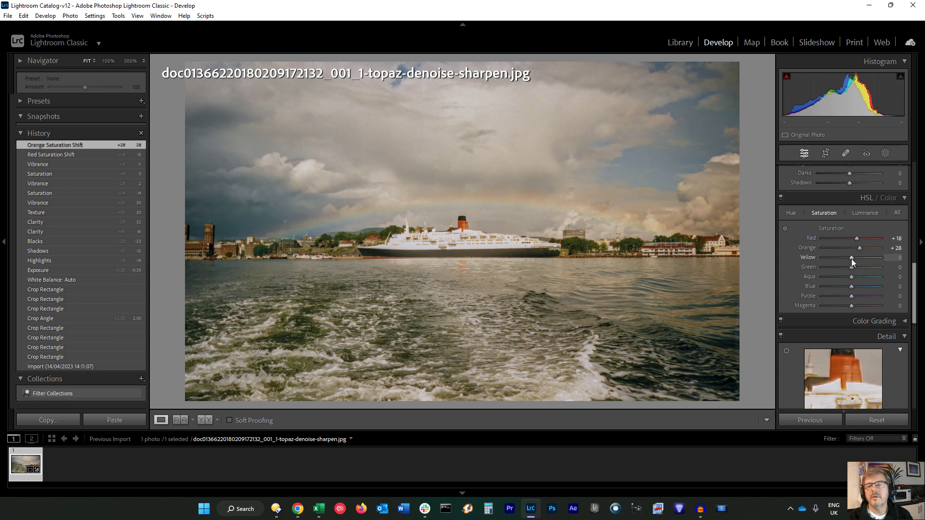
{"action": "left_click_drag", "start_coordinate": [851, 277], "coordinate": [857, 274]}
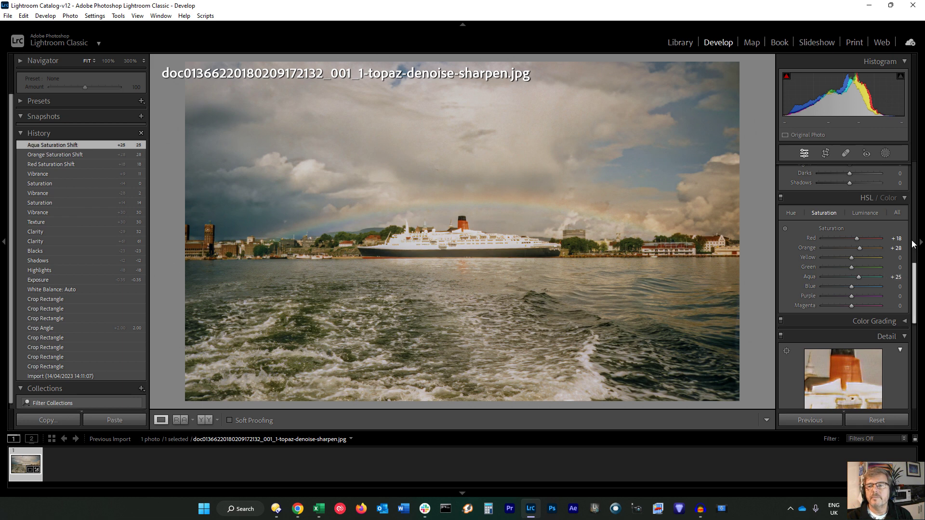
Set the photo's sharpening amount to 32.
{"action": "left_click_drag", "start_coordinate": [915, 289], "coordinate": [915, 331]}
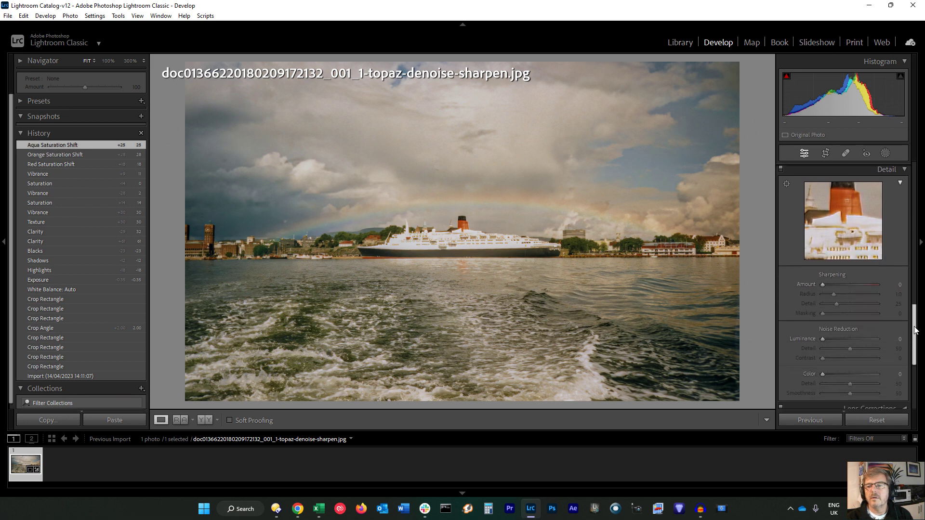
{"action": "left_click_drag", "start_coordinate": [823, 284], "coordinate": [883, 304]}
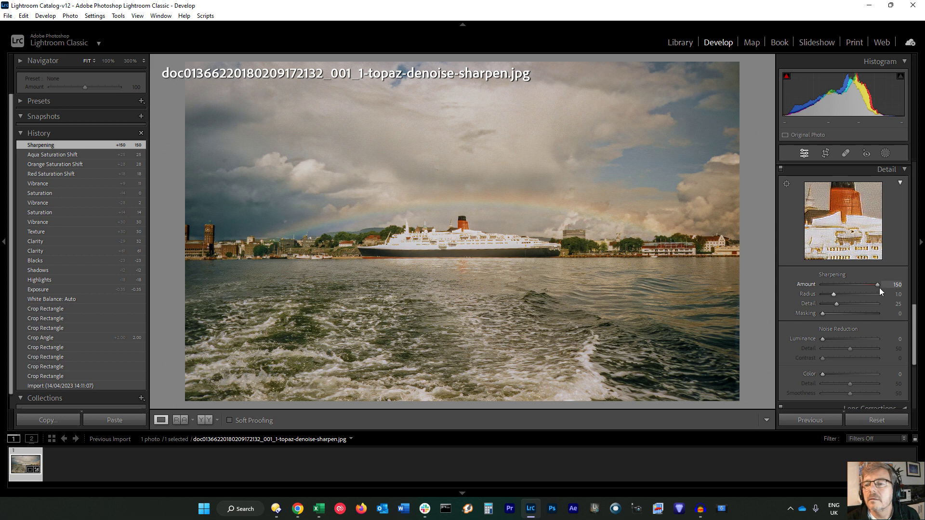
{"action": "left_click_drag", "start_coordinate": [877, 284], "coordinate": [834, 284]}
Add a post-crop vignette with an amount of -37 and set the exposure to -0.09 to compensate for the darkening.
{"action": "scroll", "coordinate": [896, 318], "scroll_direction": "down", "scroll_amount": 3}
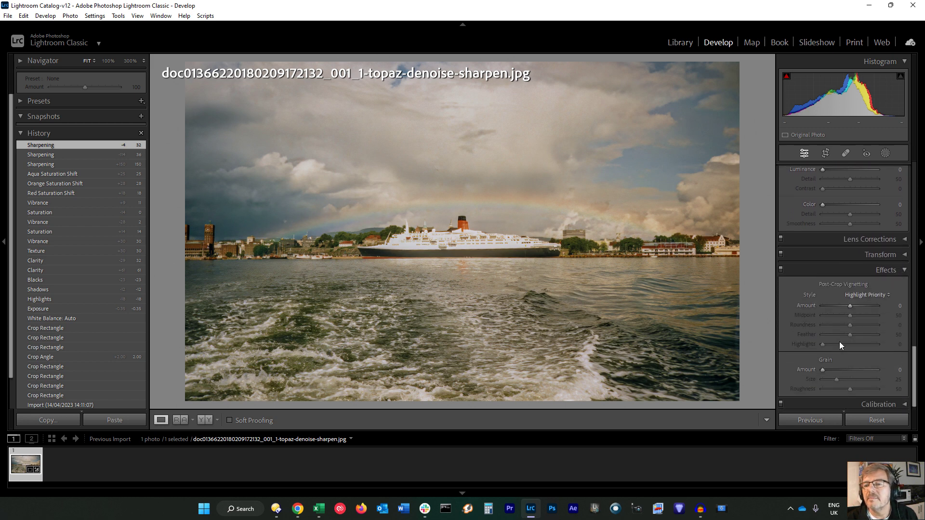
{"action": "mouse_move", "coordinate": [851, 305]}
{"action": "left_mouse_down"}
{"action": "mouse_move", "coordinate": [858, 307]}
{"action": "mouse_move", "coordinate": [840, 312]}
{"action": "left_mouse_up"}
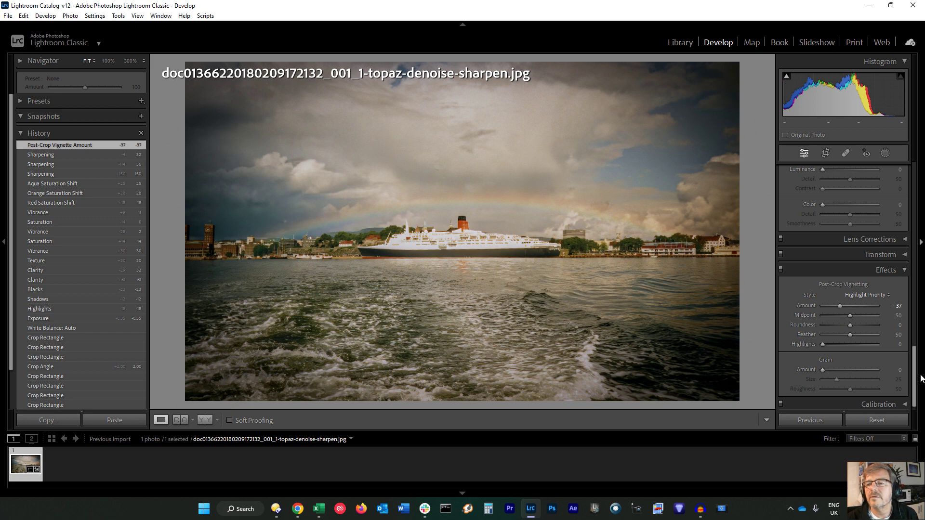
{"action": "left_click_drag", "start_coordinate": [915, 376], "coordinate": [920, 196]}
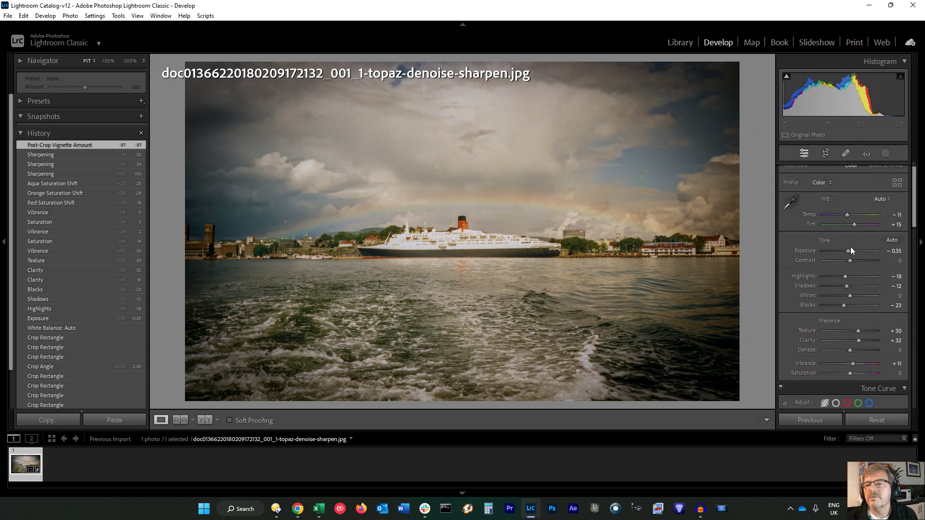
{"action": "left_click_drag", "start_coordinate": [848, 251], "coordinate": [849, 251]}
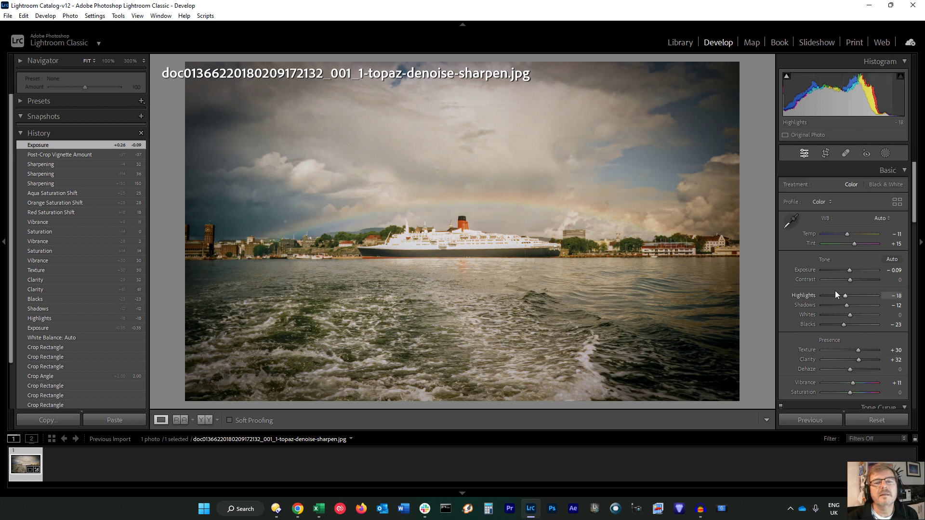
Remove the blemish in the dark sky beside the rainbow's left end using a size 68 healing brush.
{"action": "left_click", "coordinate": [846, 153]}
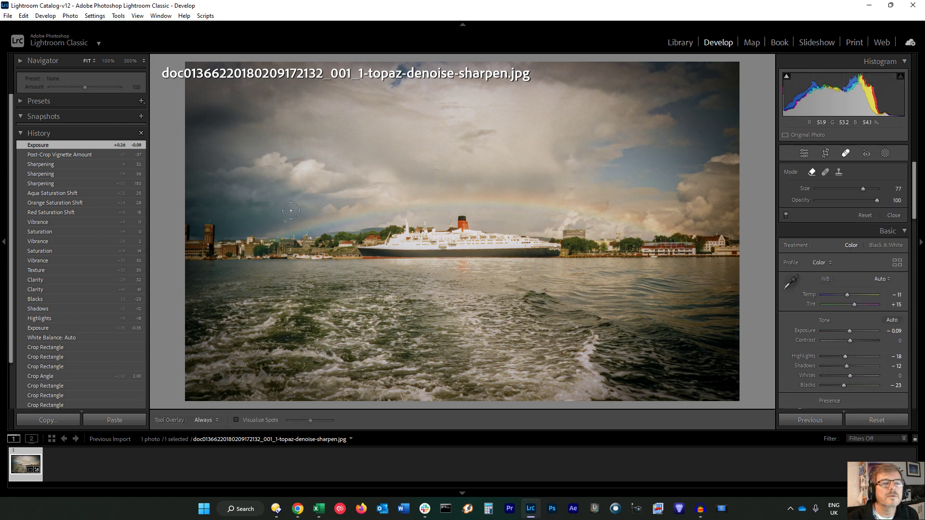
{"action": "scroll", "coordinate": [284, 219], "scroll_direction": "down", "scroll_amount": 1}
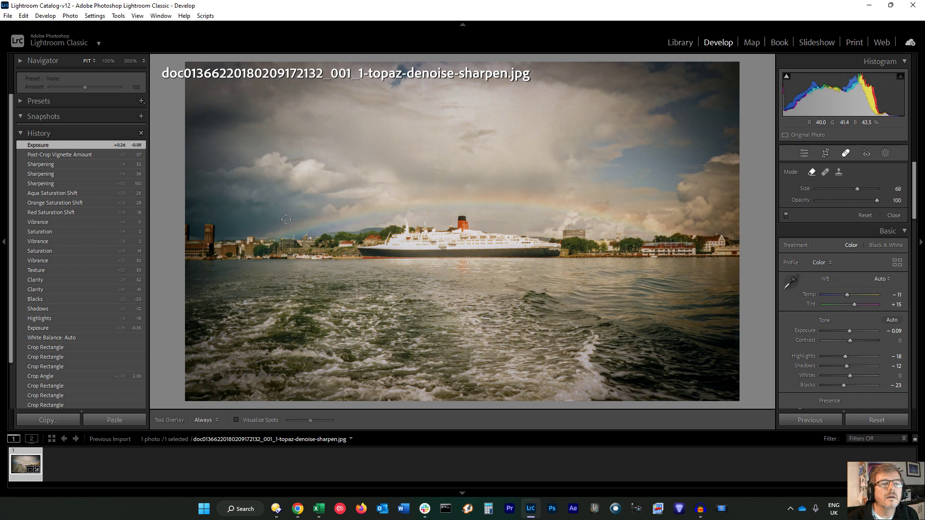
{"action": "left_click", "coordinate": [286, 221]}
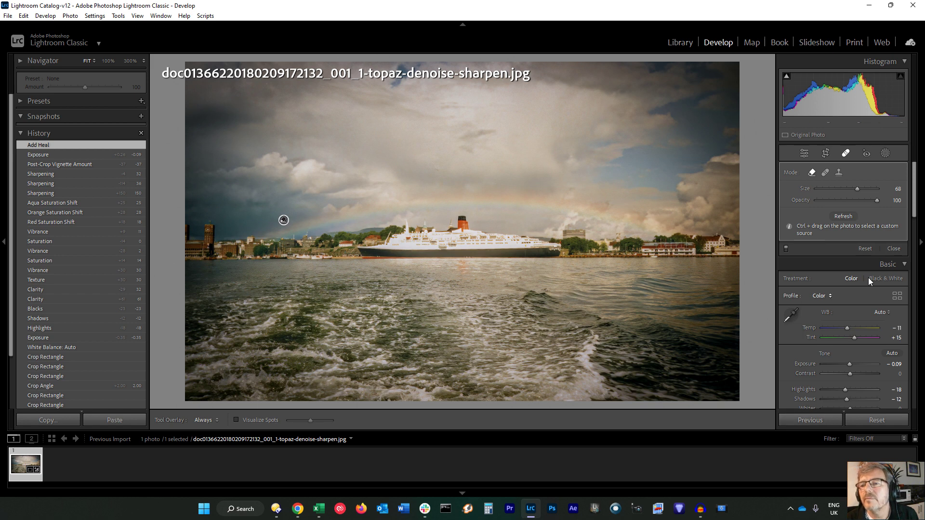
{"action": "left_click", "coordinate": [893, 251]}
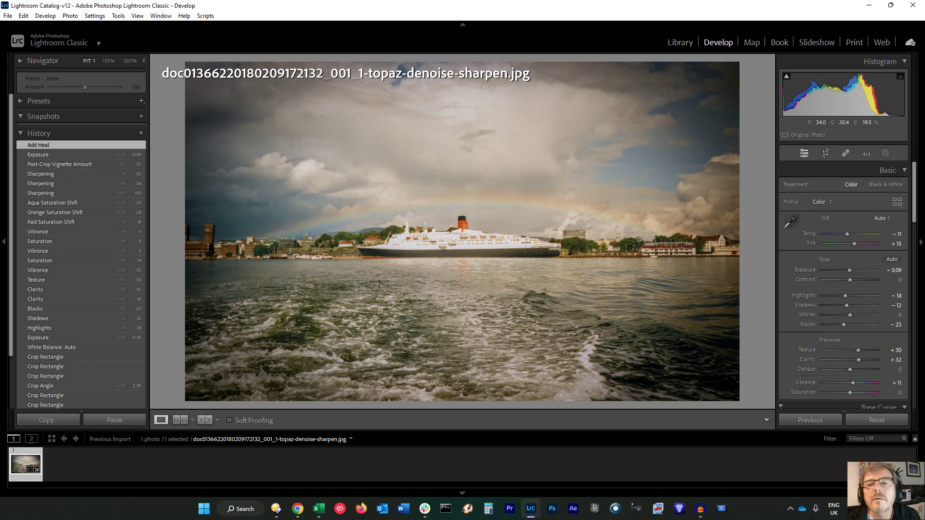
Heal the two blemishes in the sky above the grey building and trees to the right of the ship.
{"action": "left_click", "coordinate": [606, 214]}
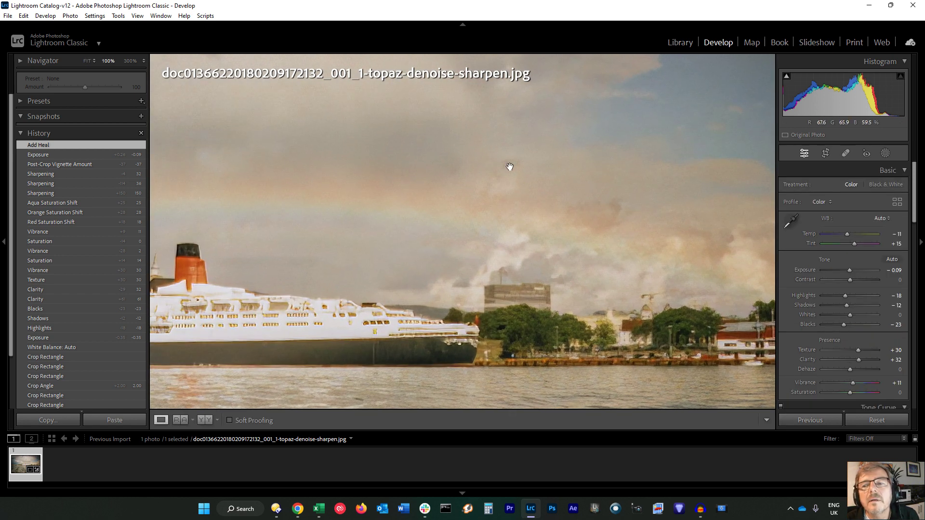
{"action": "left_click", "coordinate": [846, 153]}
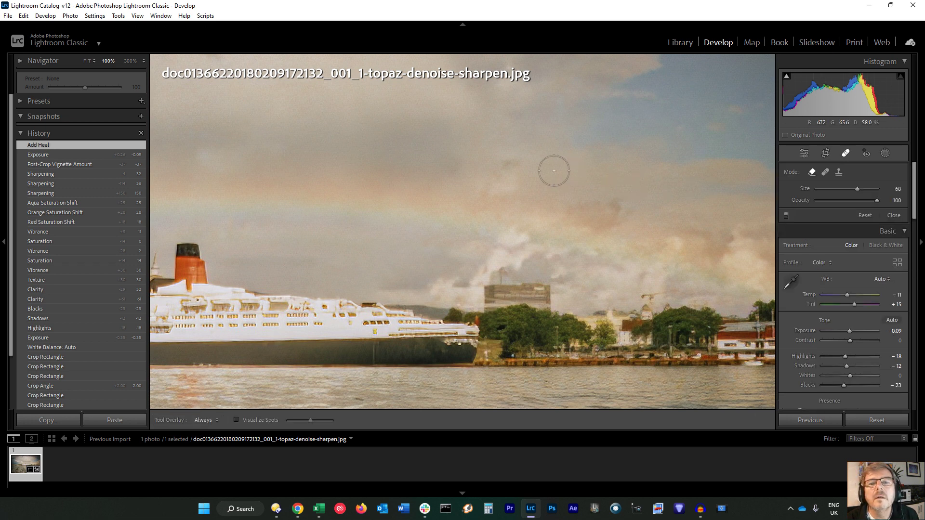
{"action": "left_click", "coordinate": [504, 166]}
{"action": "left_click", "coordinate": [616, 210]}
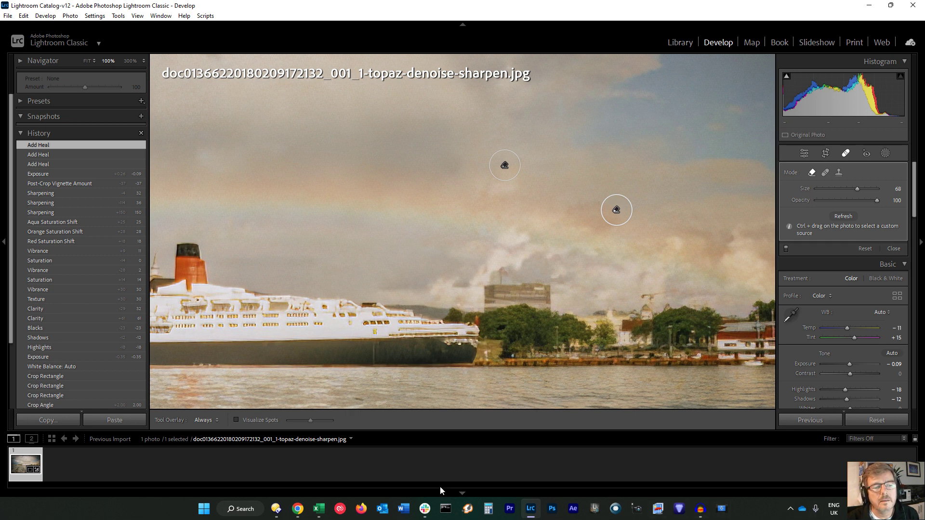
{"action": "left_click", "coordinate": [892, 249]}
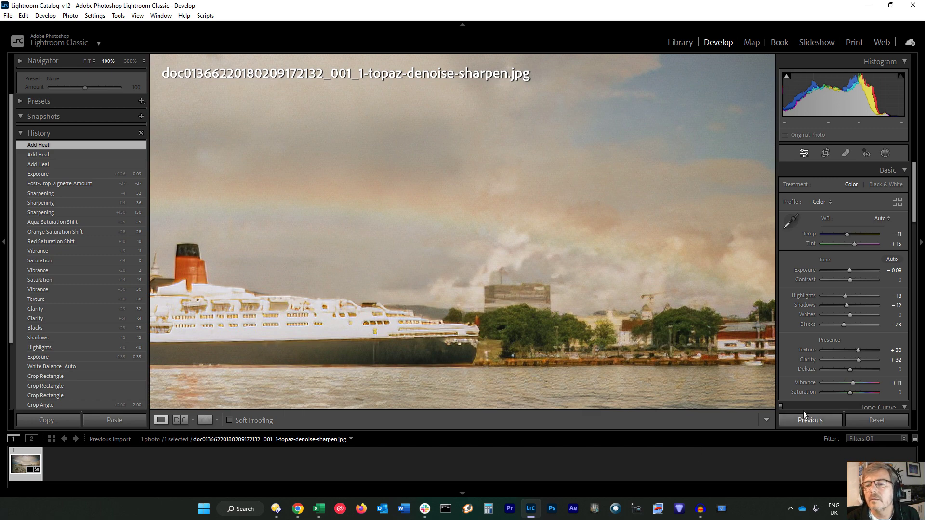
{"action": "key", "text": "z"}
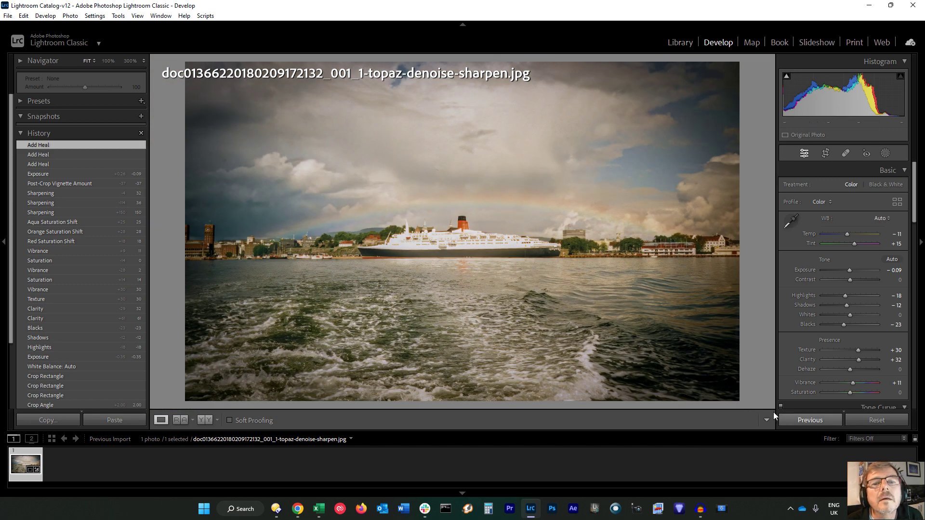
Heal the small dark scratch in the sky above the ship and the rainbow.
{"action": "left_click", "coordinate": [450, 179]}
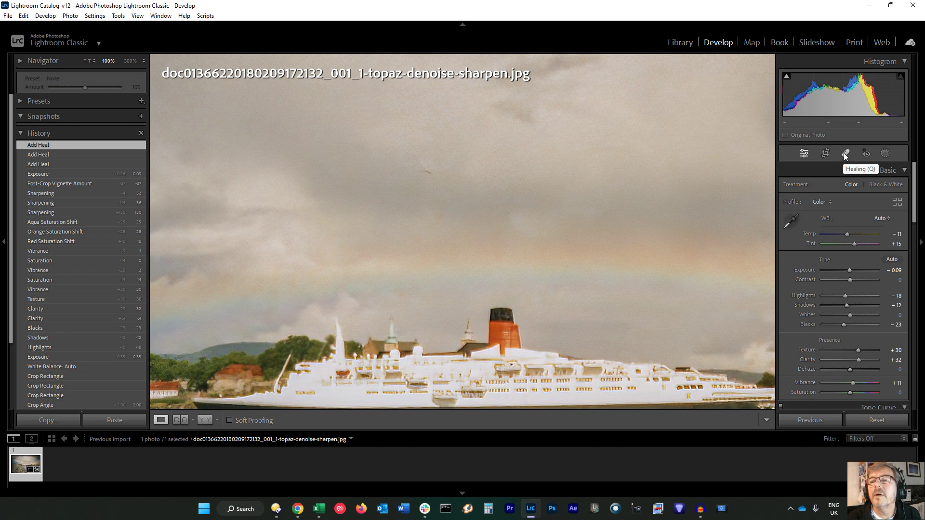
{"action": "left_click", "coordinate": [845, 154]}
{"action": "left_click", "coordinate": [429, 174]}
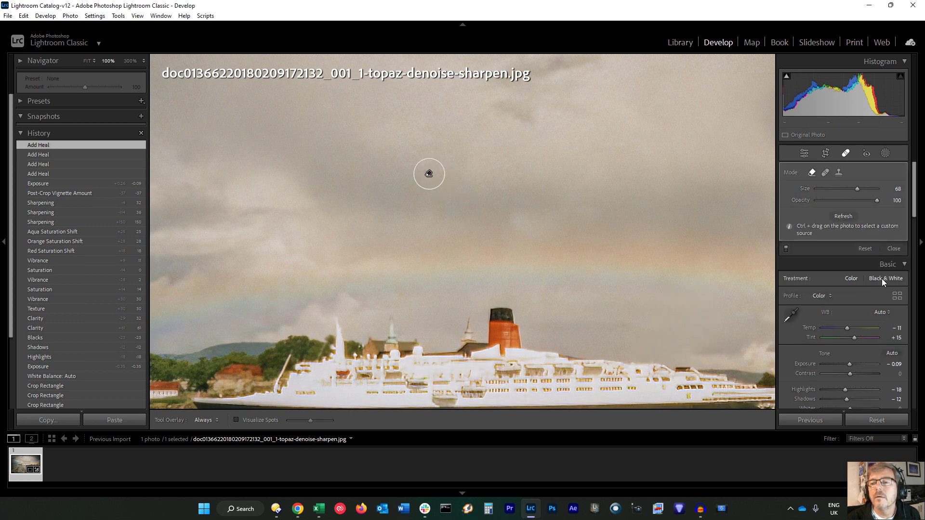
{"action": "left_click", "coordinate": [894, 248]}
{"action": "left_click", "coordinate": [549, 265]}
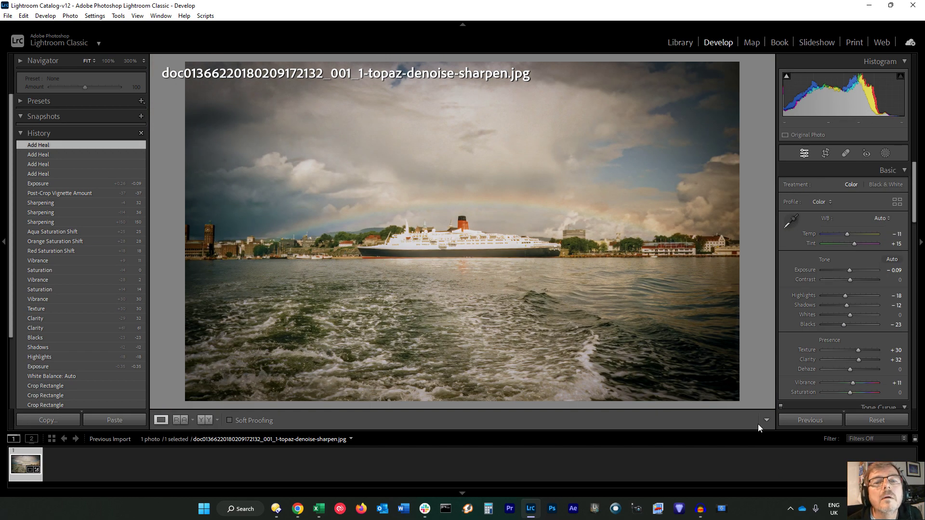
Heal the blemish in the grey sky to the left of the bright cloud, above the clock tower.
{"action": "left_click", "coordinate": [225, 159]}
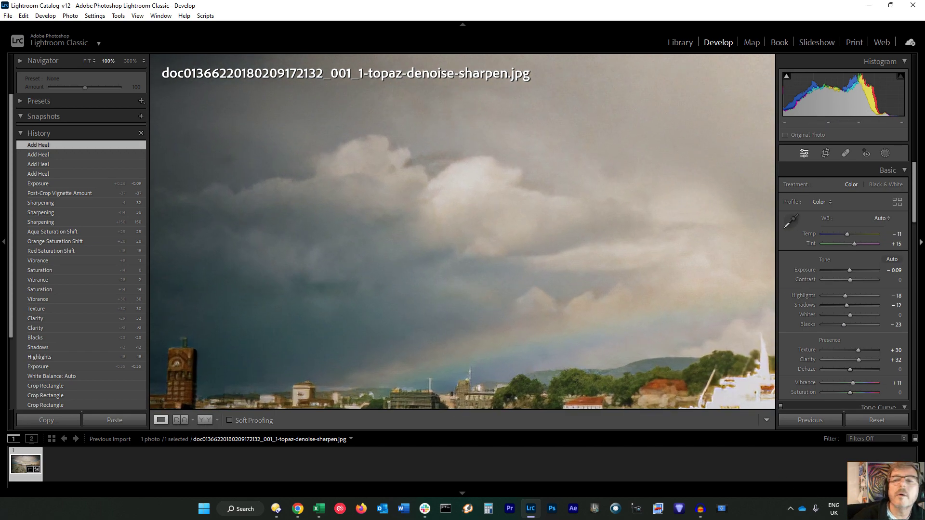
{"action": "left_click", "coordinate": [846, 153]}
{"action": "left_click", "coordinate": [225, 159]}
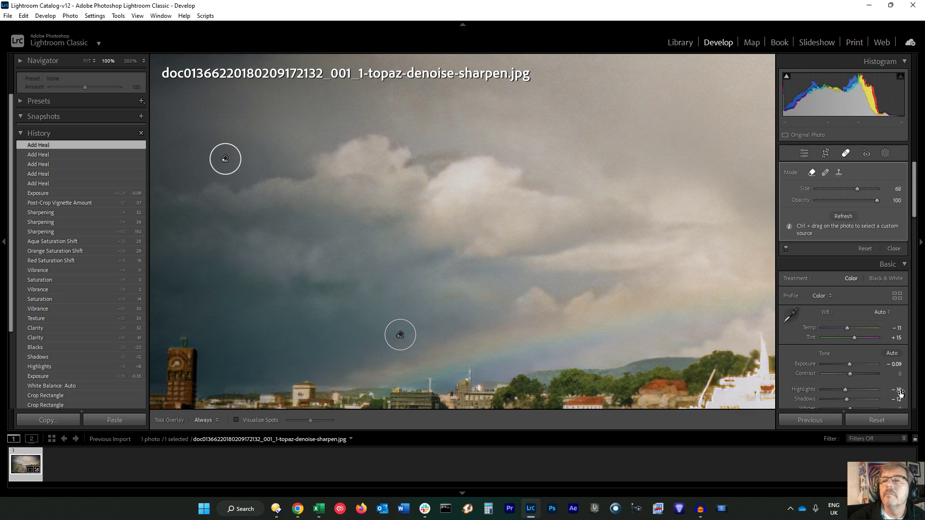
{"action": "left_click", "coordinate": [892, 249]}
{"action": "left_click", "coordinate": [567, 315]}
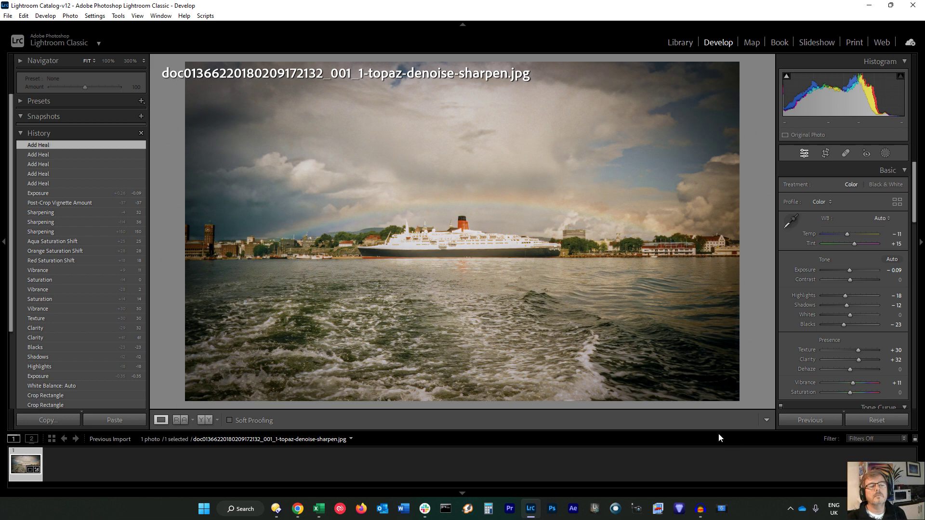
Show the photo's original Import state from its edit history to compare it with the finished edit.
{"action": "scroll", "coordinate": [82, 358], "scroll_direction": "down", "scroll_amount": 5}
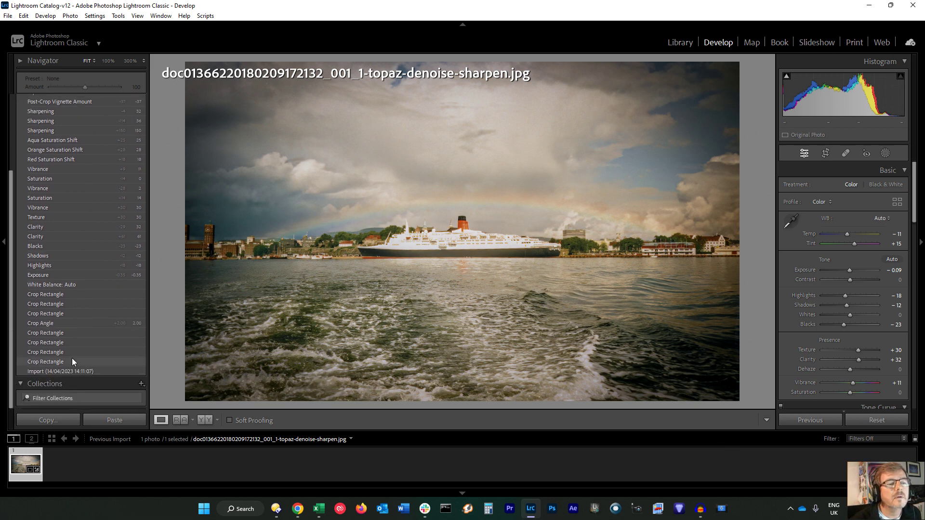
{"action": "left_click", "coordinate": [63, 369]}
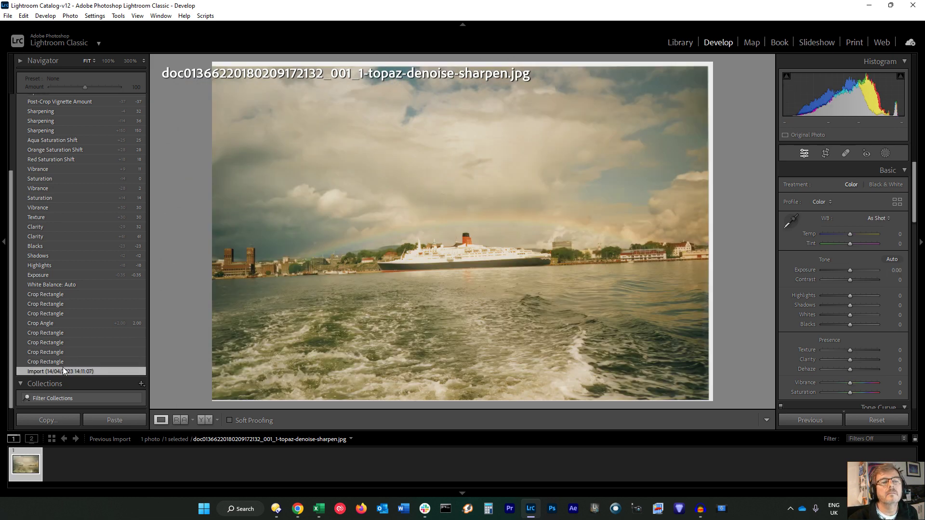
Return the photo to its latest Add Heal history state and export it to the Desktop under a unique file name.
{"action": "scroll", "coordinate": [62, 371], "scroll_direction": "up", "scroll_amount": 5}
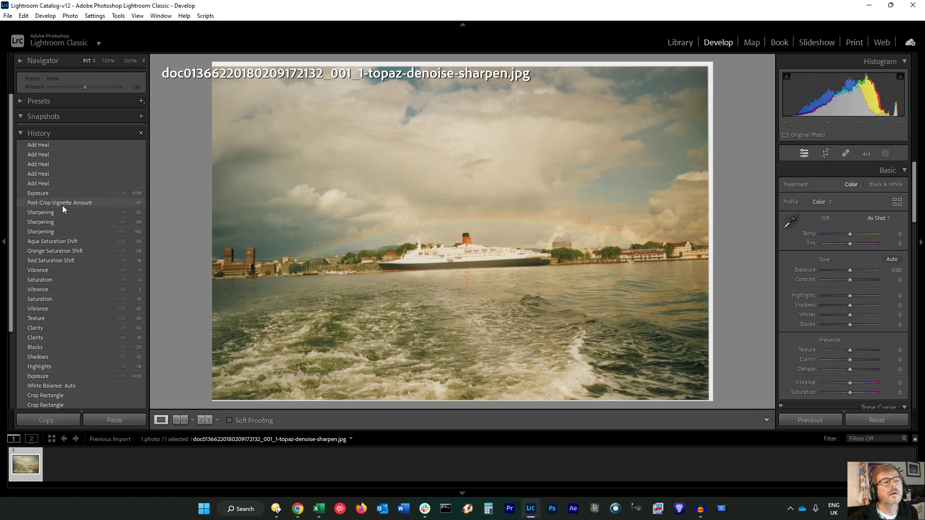
{"action": "left_click", "coordinate": [79, 147]}
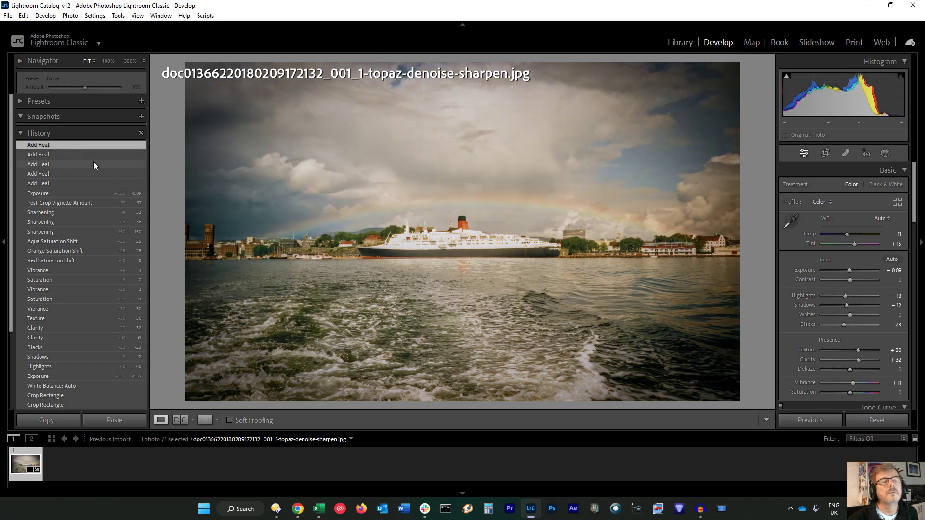
{"action": "left_click", "coordinate": [8, 16]}
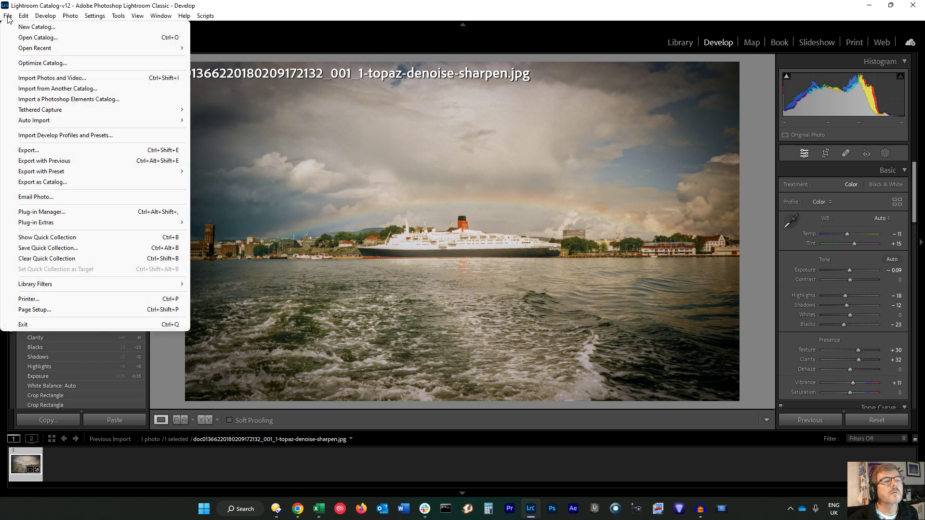
{"action": "left_click", "coordinate": [46, 152]}
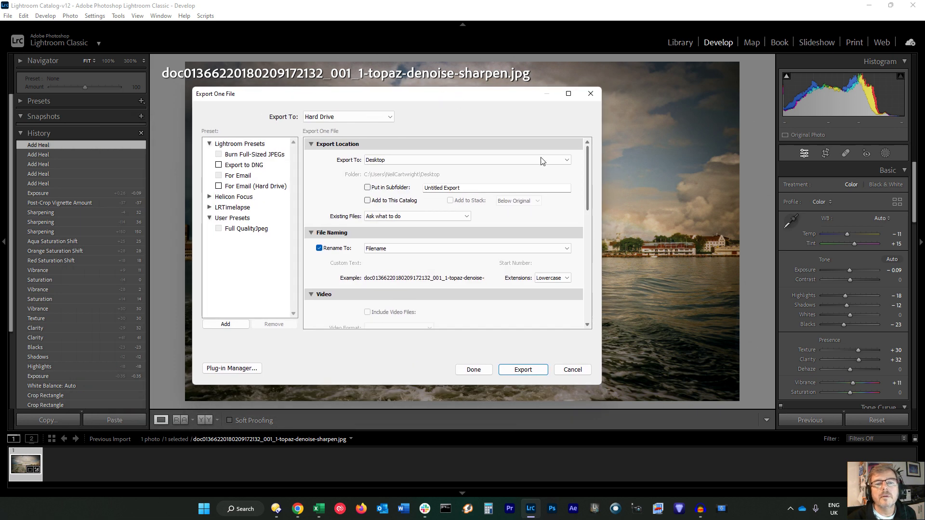
{"action": "left_click_drag", "start_coordinate": [586, 205], "coordinate": [614, 337]}
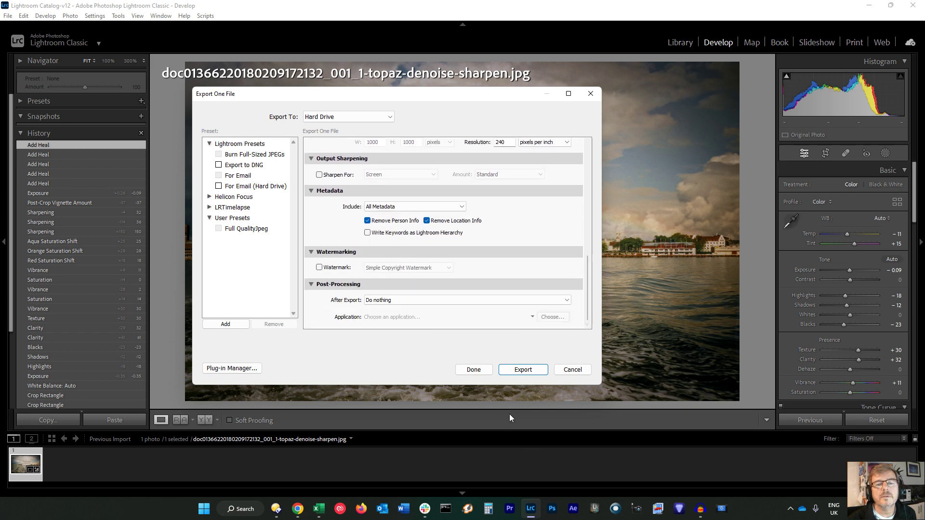
{"action": "left_click", "coordinate": [515, 370]}
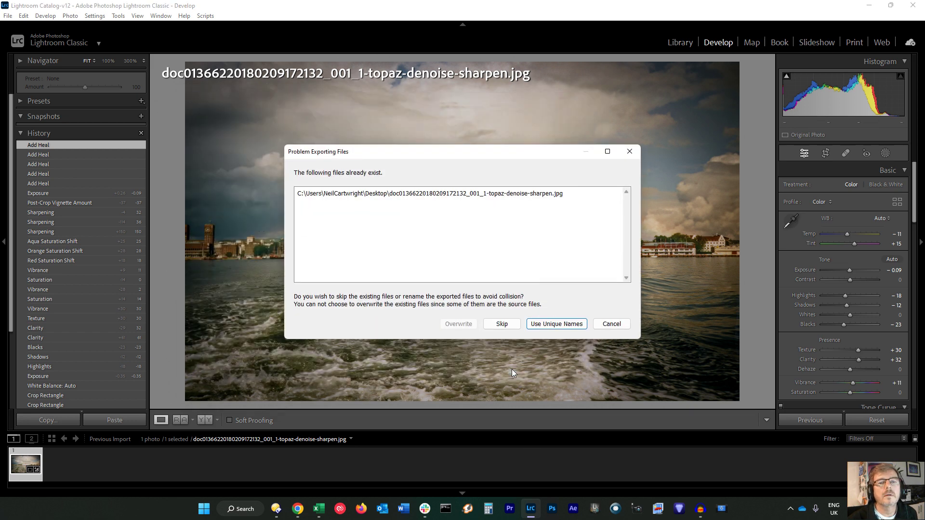
{"action": "left_click", "coordinate": [556, 325]}
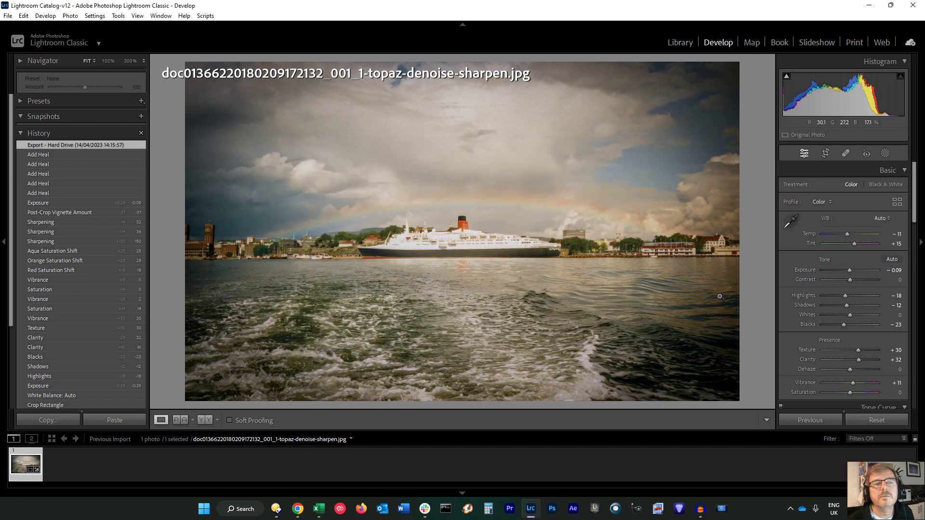
Close Lightroom Classic and show the original scan, the denoise-sharpen version and the exported edit in separate image viewer windows.
{"action": "left_click", "coordinate": [915, 6]}
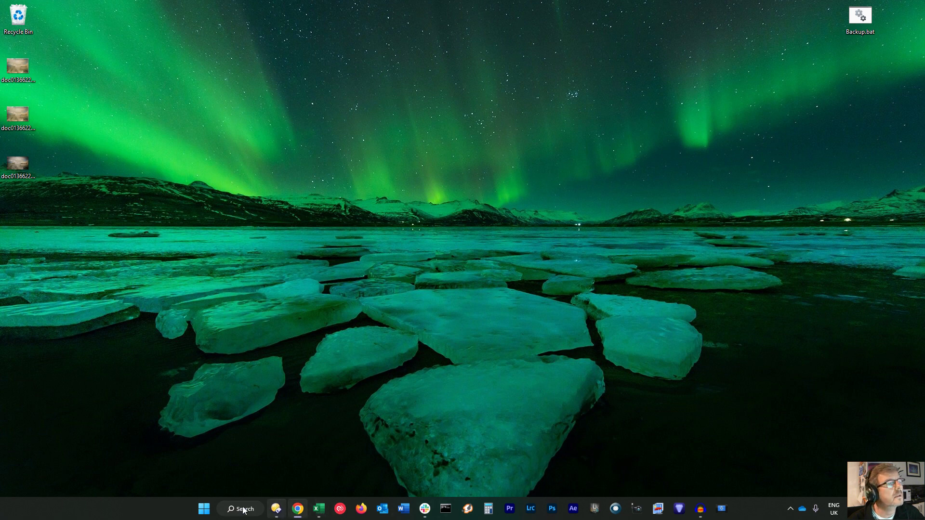
{"action": "left_click", "coordinate": [273, 508]}
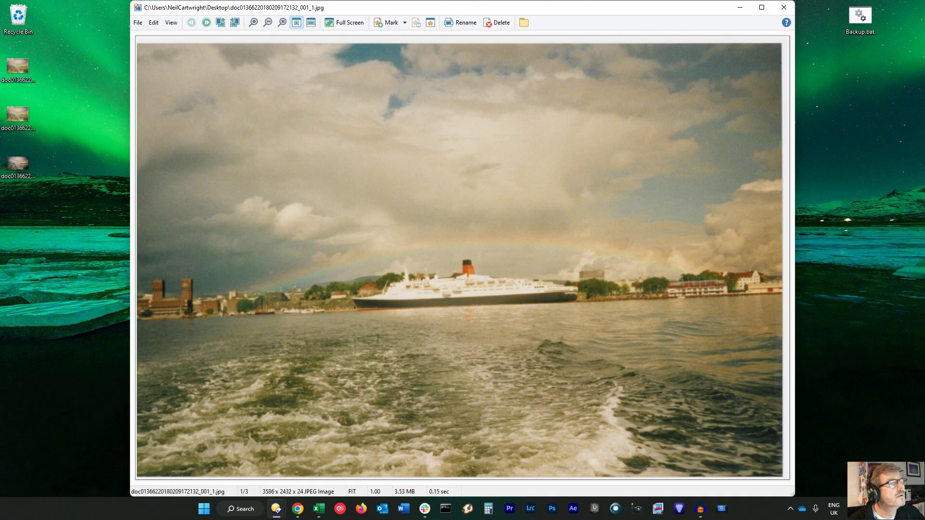
{"action": "key", "text": "Right"}
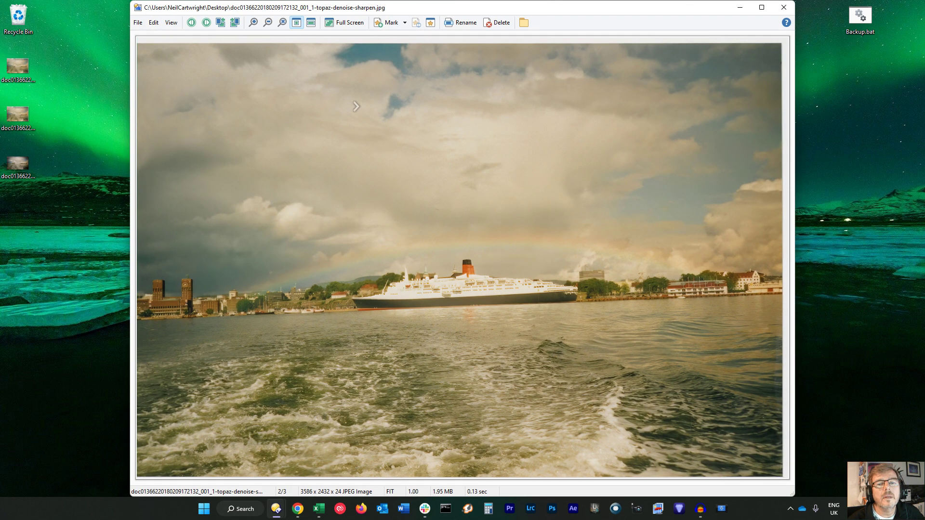
{"action": "left_click_drag", "start_coordinate": [260, 10], "coordinate": [533, 25]}
{"action": "left_click_drag", "start_coordinate": [388, 4], "coordinate": [183, 30]}
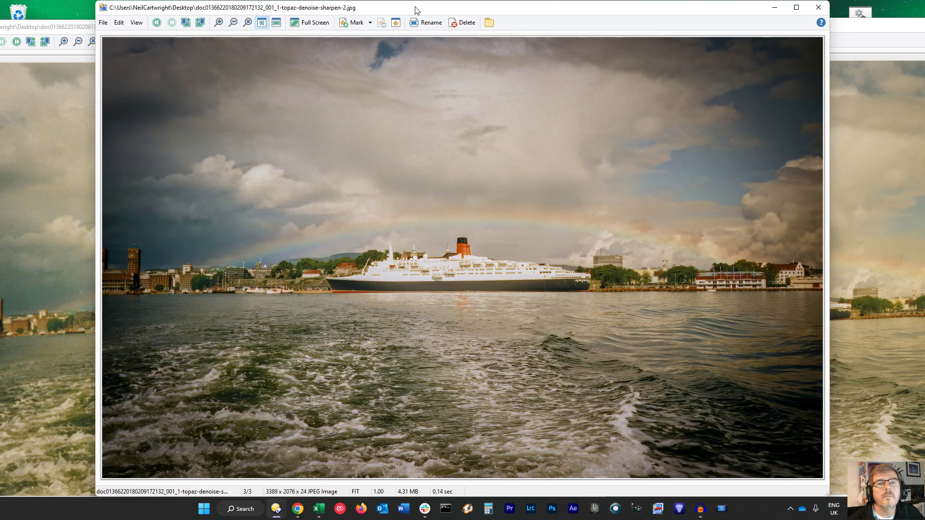
Arrange the denoise-sharpen and exported versions one above the other to compare them, and finish with the exported version in front.
{"action": "left_click_drag", "start_coordinate": [417, 10], "coordinate": [390, 187]}
{"action": "left_click_drag", "start_coordinate": [712, 28], "coordinate": [362, 33]}
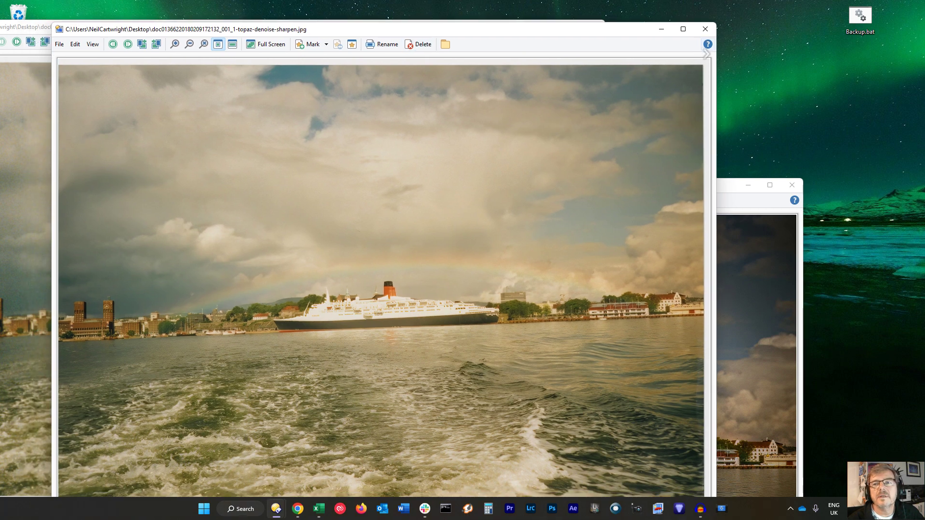
{"action": "mouse_move", "coordinate": [579, 24]}
{"action": "left_mouse_down"}
{"action": "mouse_move", "coordinate": [562, 230]}
{"action": "mouse_move", "coordinate": [553, 206]}
{"action": "mouse_move", "coordinate": [580, 2]}
{"action": "mouse_move", "coordinate": [578, 20]}
{"action": "left_mouse_up"}
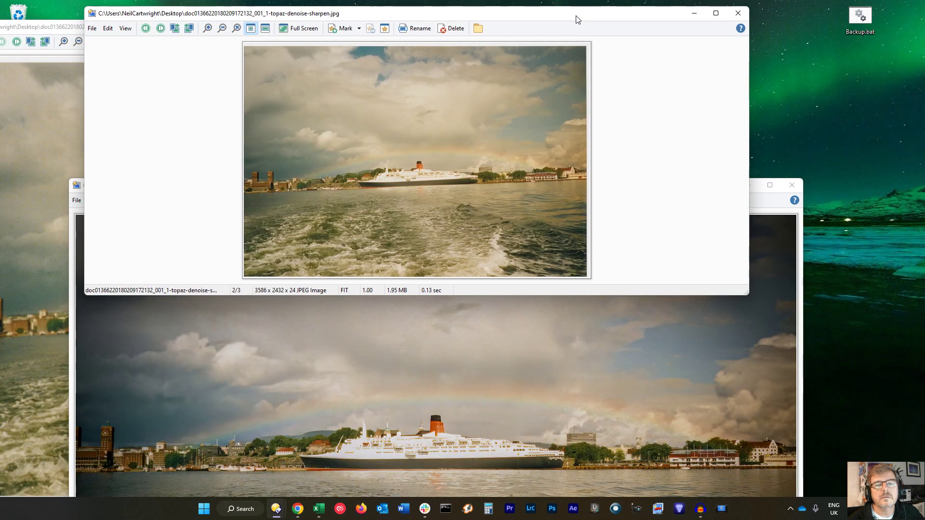
{"action": "left_click_drag", "start_coordinate": [750, 299], "coordinate": [806, 295]}
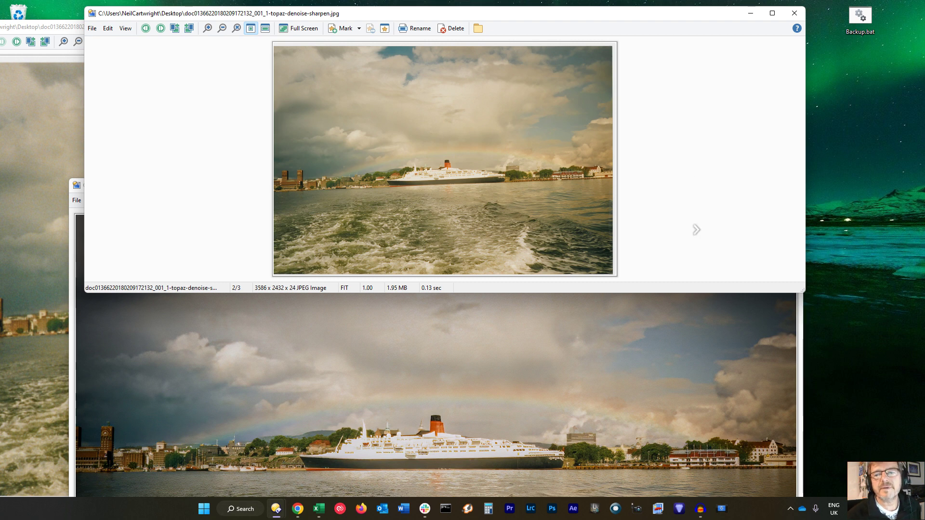
{"action": "left_click", "coordinate": [693, 330]}
{"action": "left_click_drag", "start_coordinate": [662, 186], "coordinate": [686, 29]}
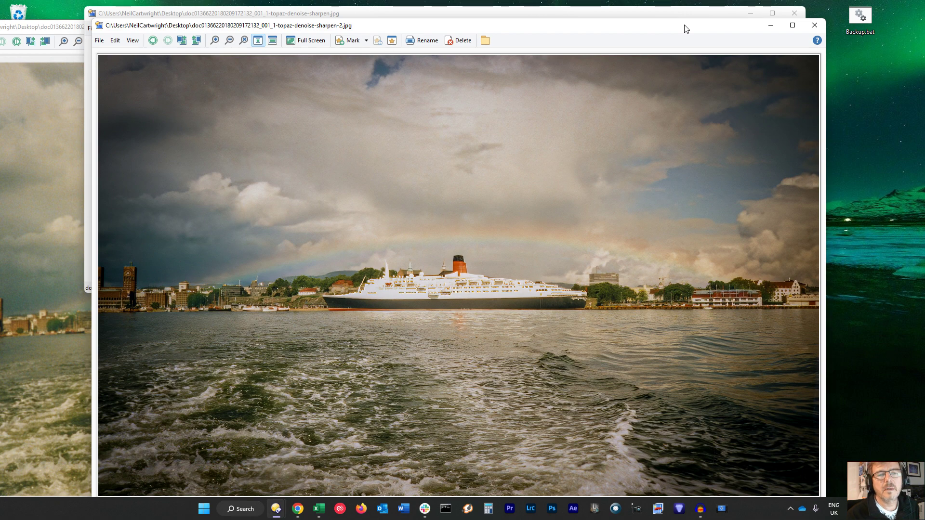